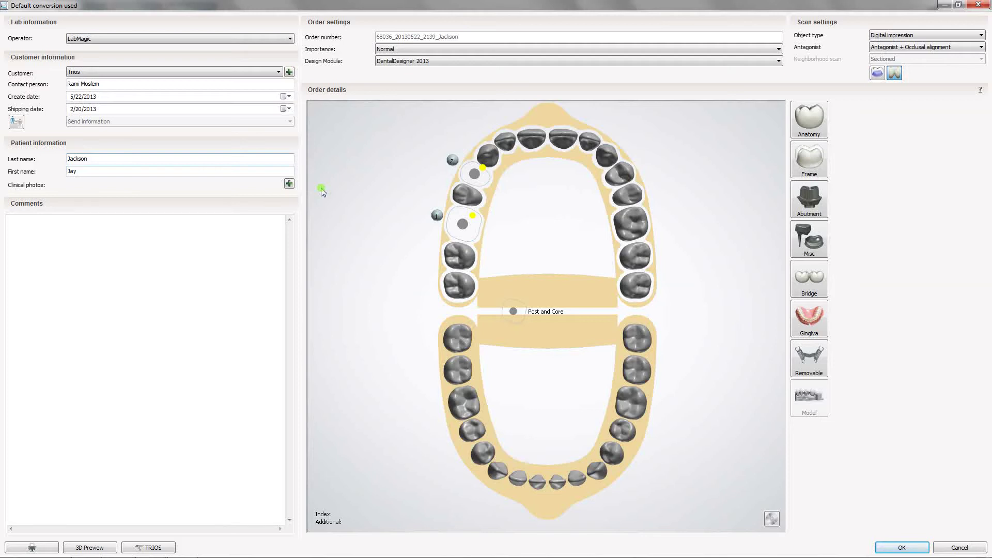
# Inspect both arches in the 3D scan preview with gold stone colouring, hiding the upper jaw
pyautogui.click(89, 547)
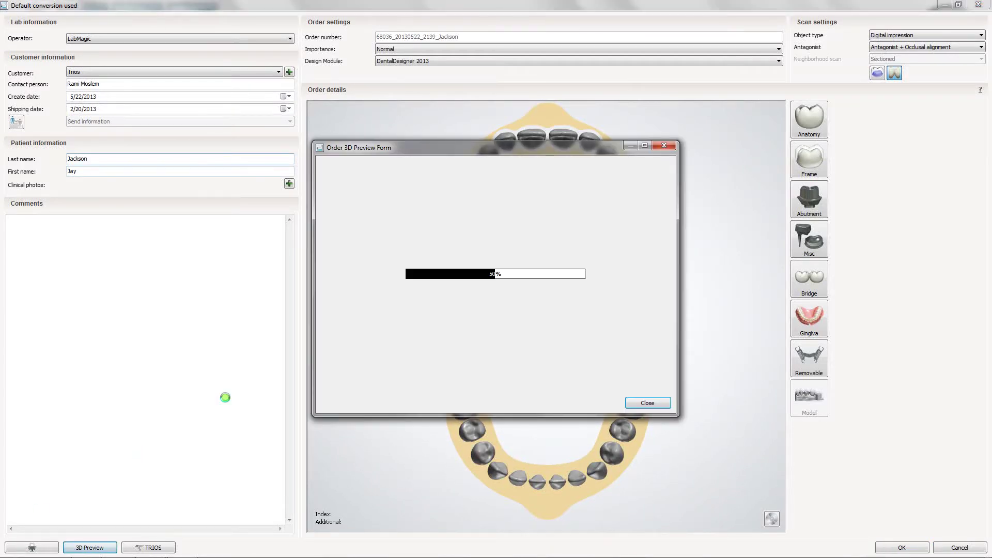
pyautogui.moveTo(470, 312); pyautogui.dragTo(436, 186, button='right')
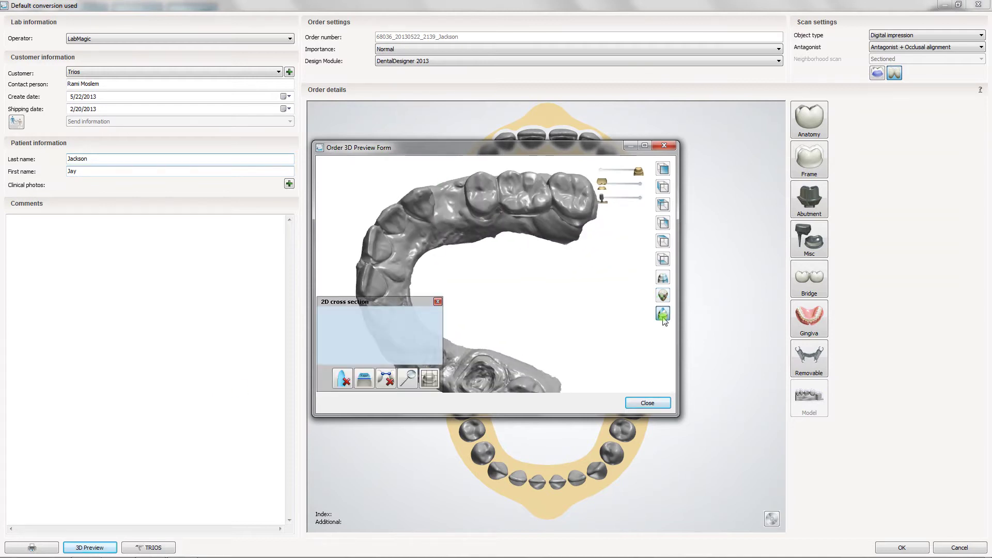
pyautogui.click(663, 278)
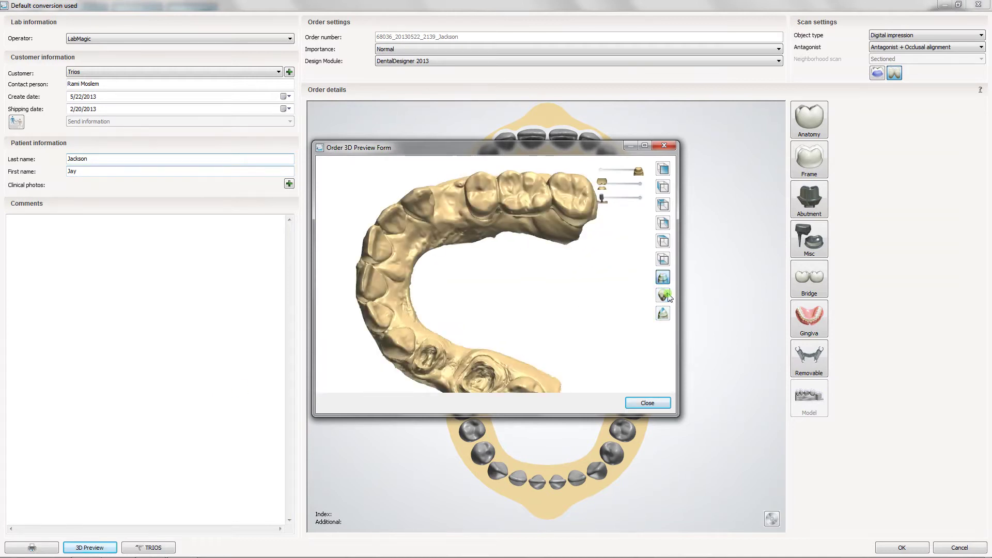
pyautogui.moveTo(524, 290); pyautogui.dragTo(567, 244, button='right')
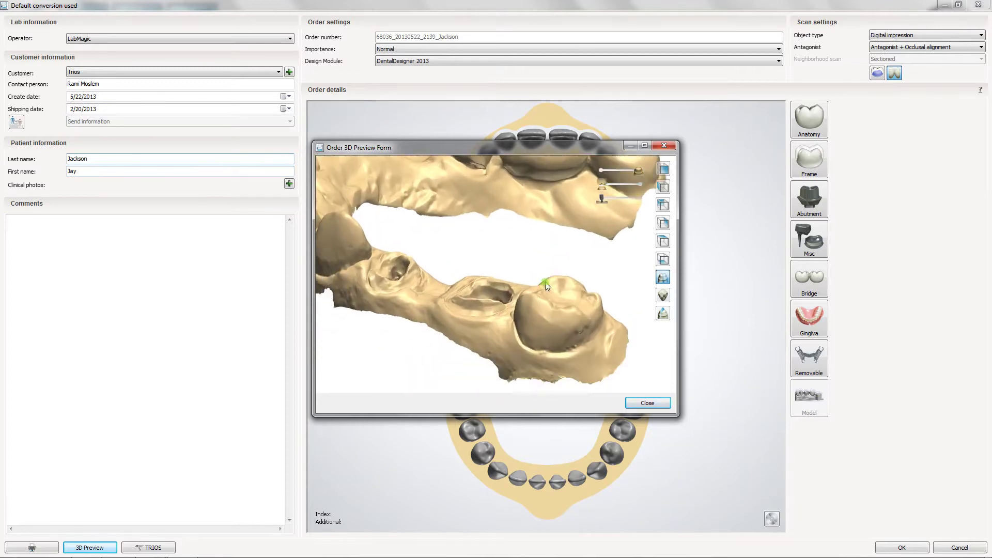
pyautogui.moveTo(602, 198)
pyautogui.mouseDown()
pyautogui.moveTo(662, 197)
pyautogui.moveTo(604, 198)
pyautogui.moveTo(642, 187)
pyautogui.mouseUp()
pyautogui.scroll(-5, 551, 292)
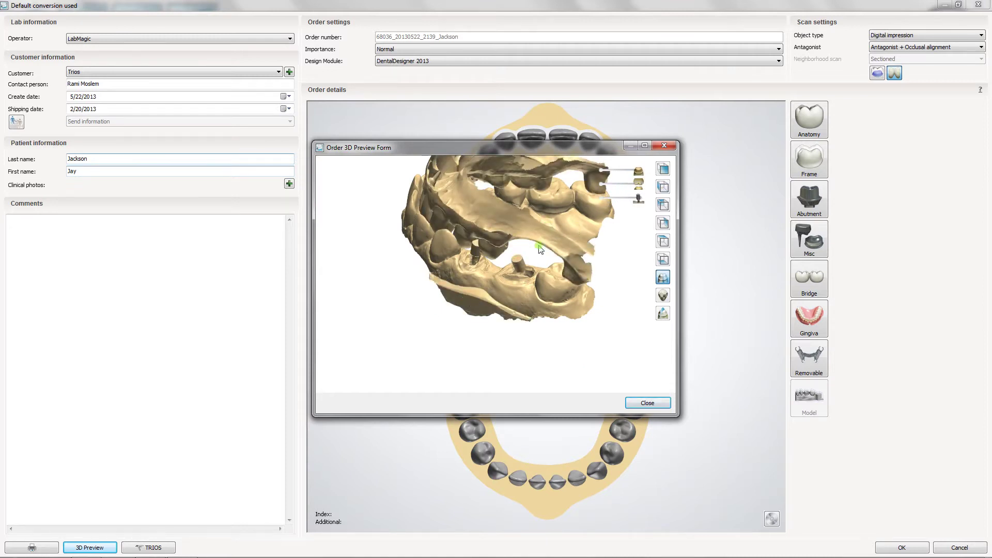
pyautogui.scroll(2, 520, 284)
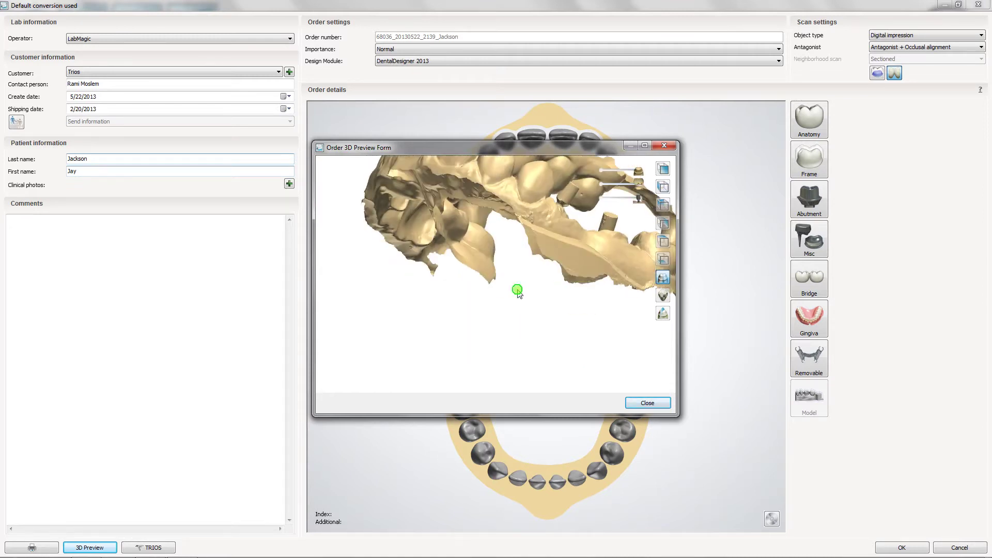
pyautogui.moveTo(520, 285); pyautogui.dragTo(483, 328, button='right')
pyautogui.scroll(-2, 516, 290)
pyautogui.moveTo(638, 173); pyautogui.dragTo(602, 172)
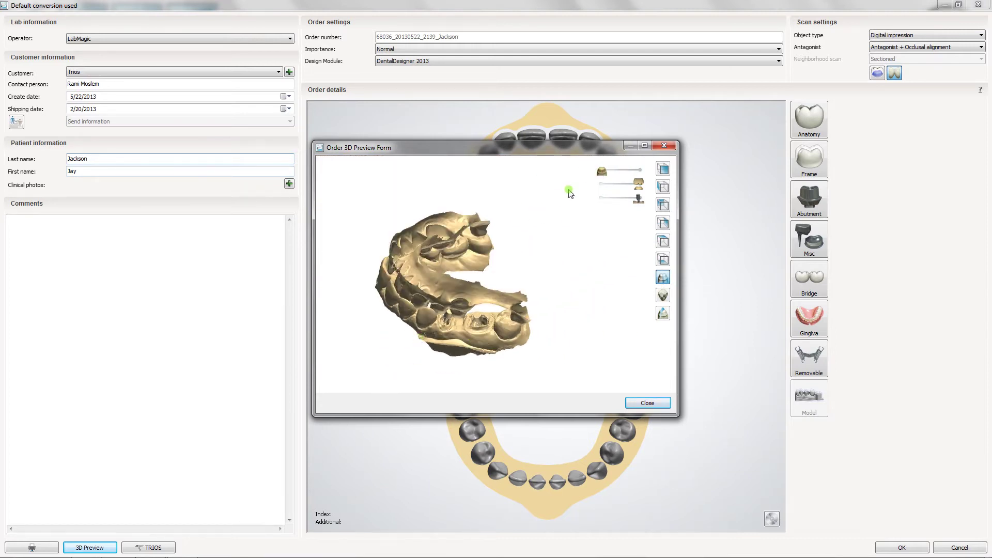
pyautogui.click(602, 185)
pyautogui.moveTo(602, 184)
pyautogui.mouseDown()
pyautogui.moveTo(642, 184)
pyautogui.moveTo(602, 185)
pyautogui.moveTo(644, 172)
pyautogui.mouseUp()
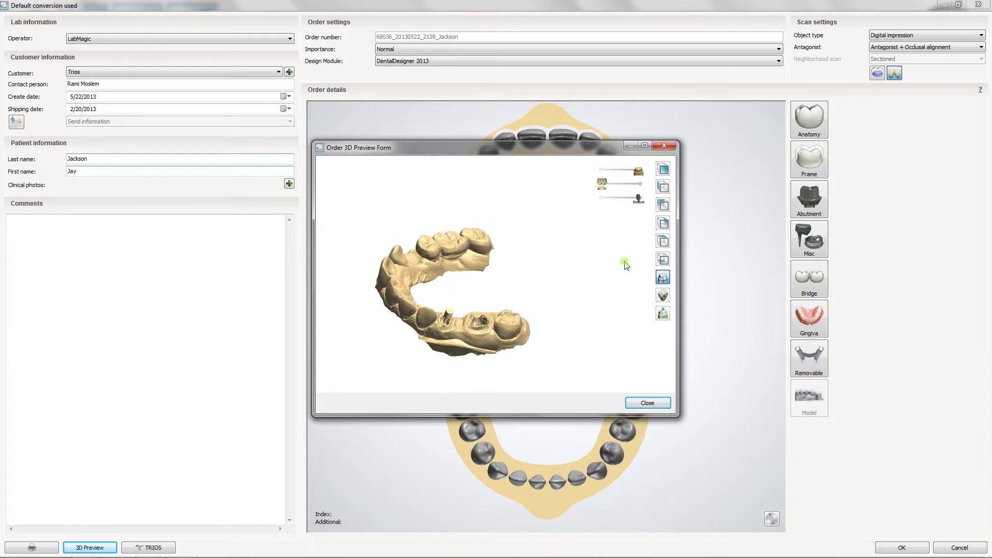
pyautogui.click(647, 403)
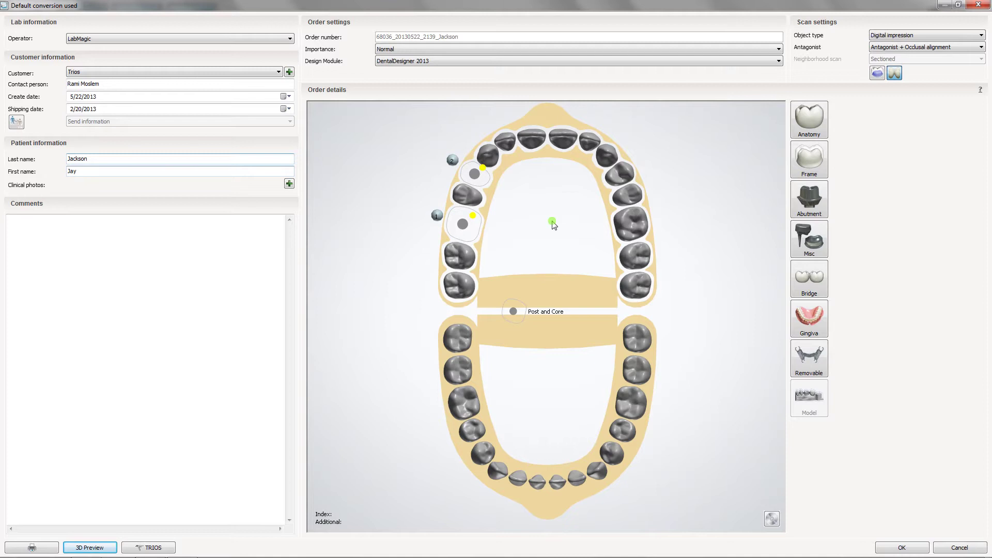
# Make teeth 1 and 2 Zirkon post-and-core retained crowns in Group1
pyautogui.click(471, 227)
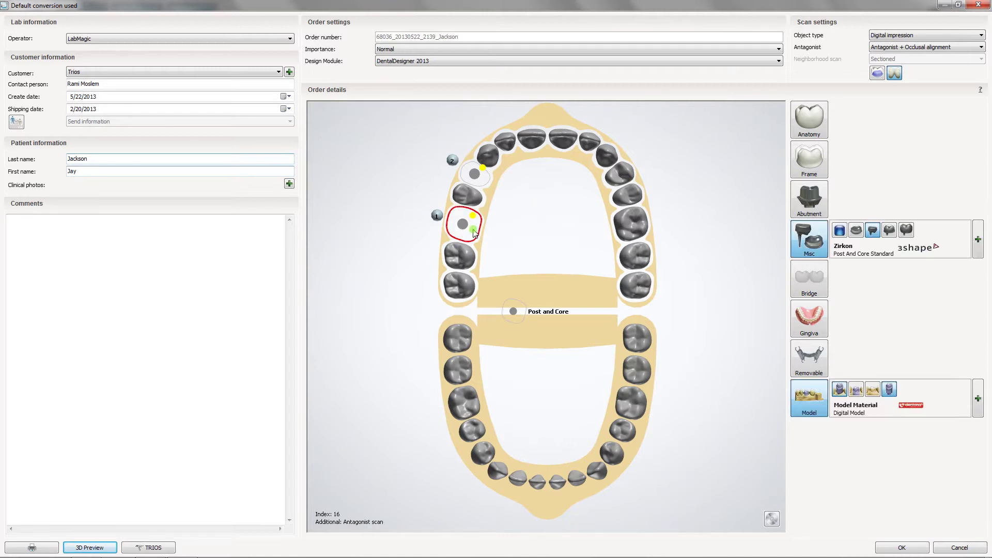
pyautogui.click(476, 173)
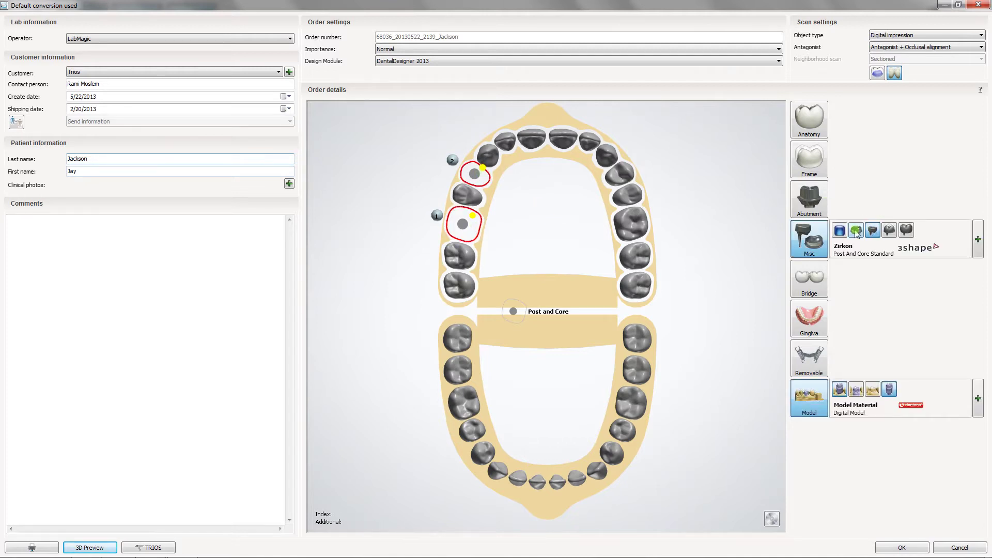
pyautogui.click(907, 231)
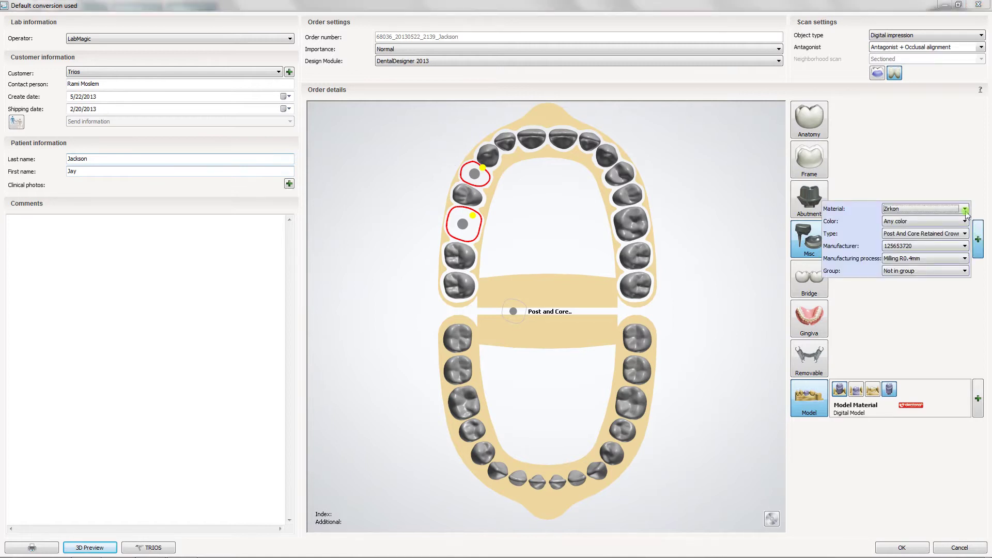
pyautogui.click(964, 210)
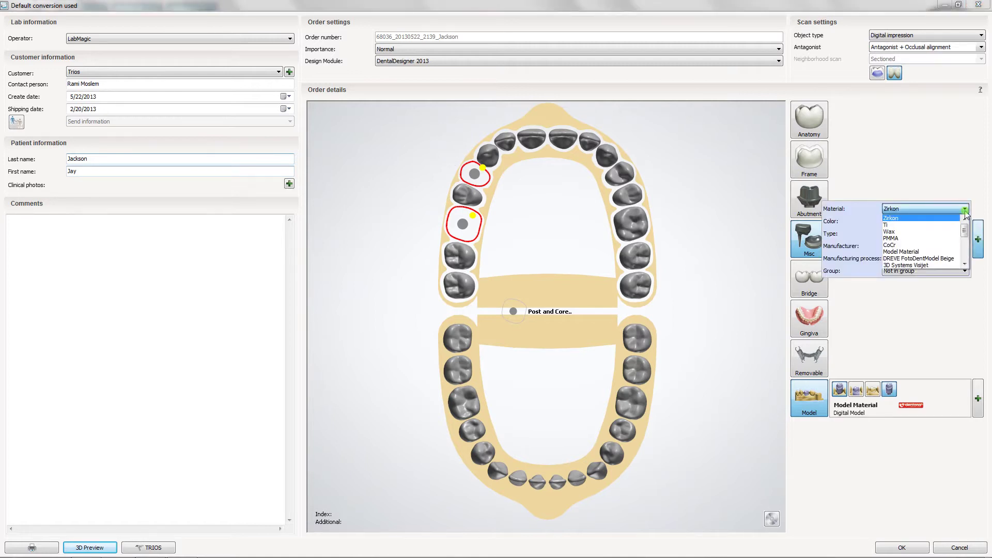
pyautogui.click(965, 209)
pyautogui.click(945, 270)
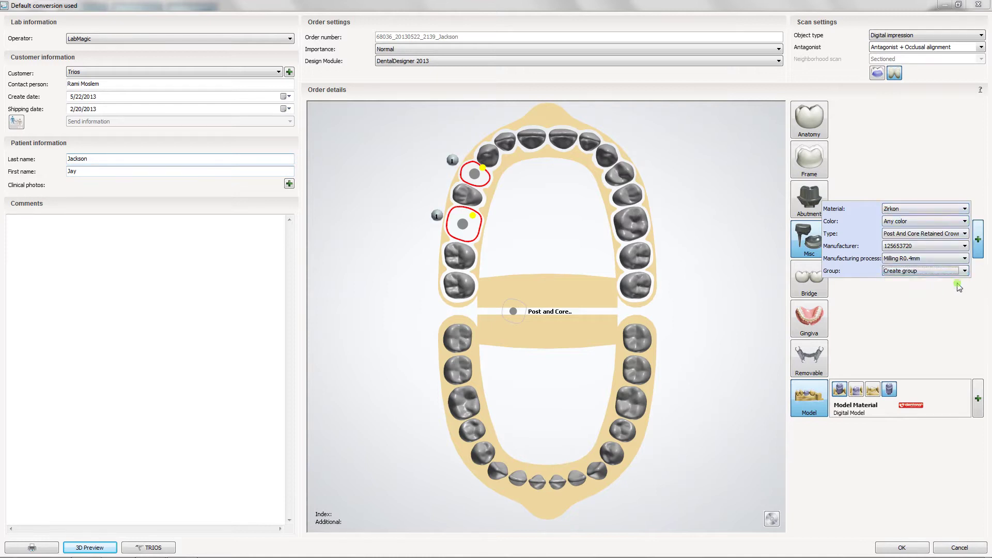
pyautogui.click(894, 74)
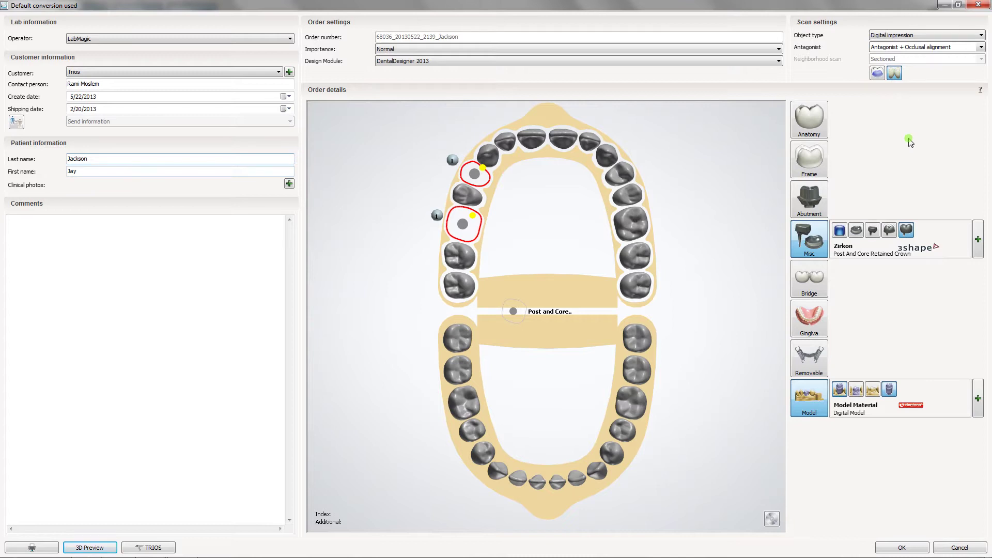
# Set the middle tooth to a Zirkon anatomy crown pontic and reselect all three restoration teeth
pyautogui.click(533, 204)
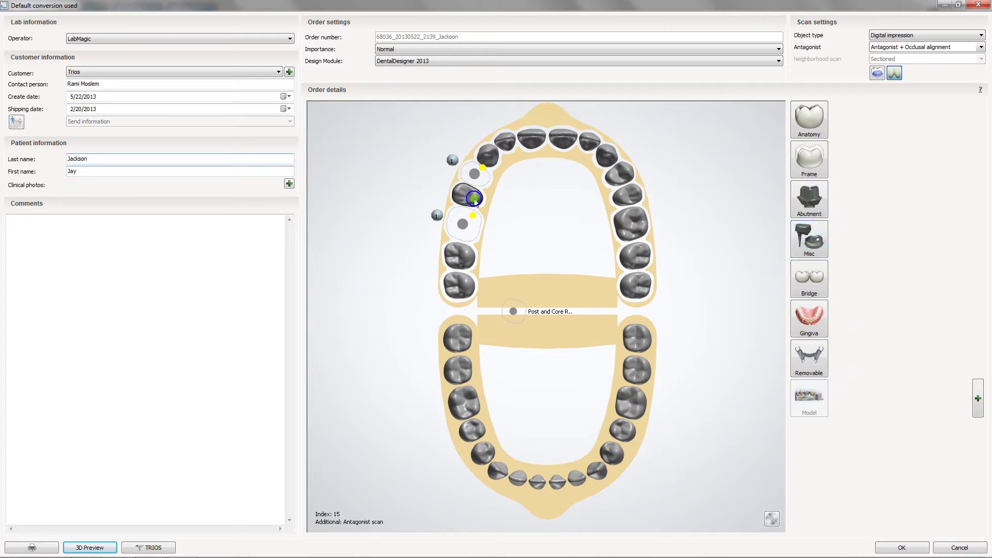
pyautogui.click(798, 129)
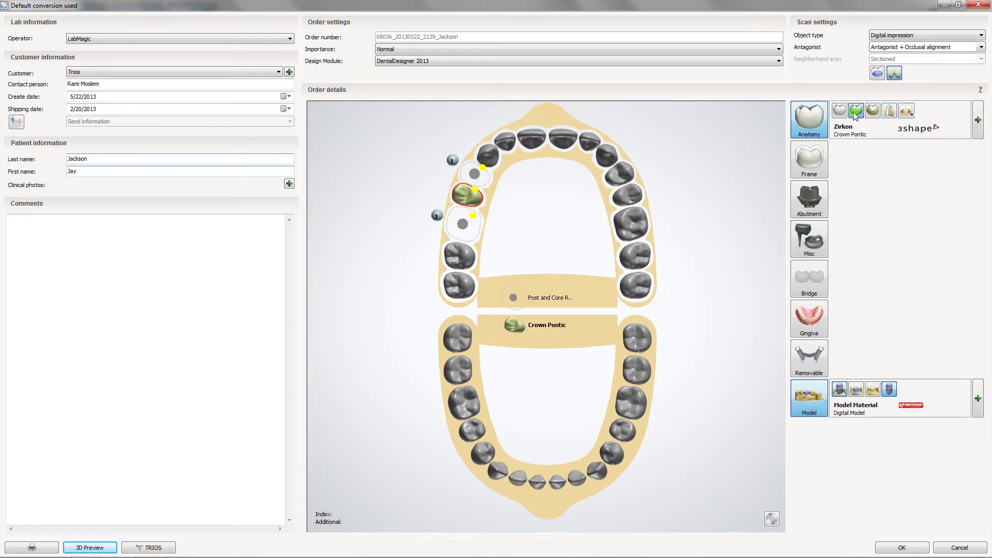
pyautogui.click(976, 118)
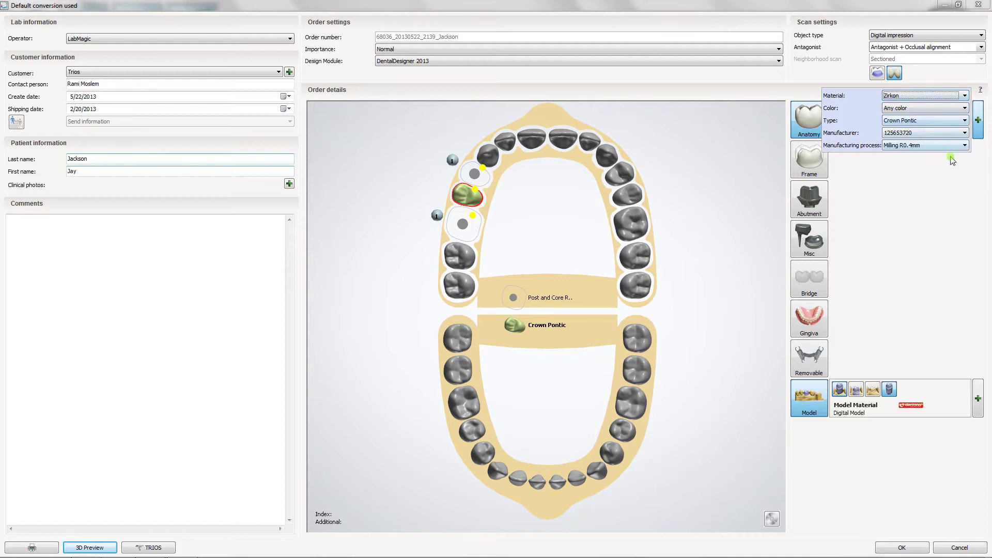
pyautogui.click(526, 204)
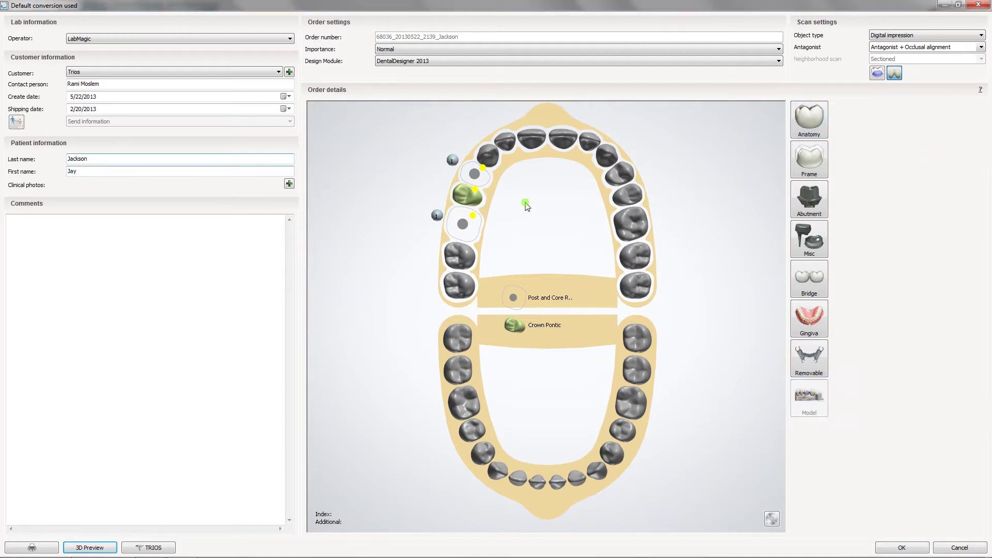
pyautogui.click(463, 227)
pyautogui.click(971, 237)
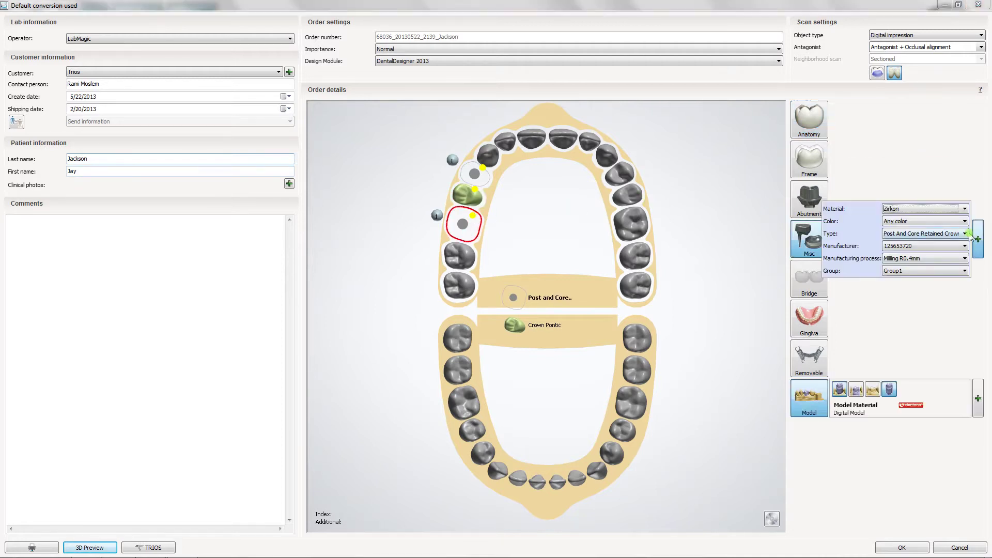
pyautogui.click(473, 176)
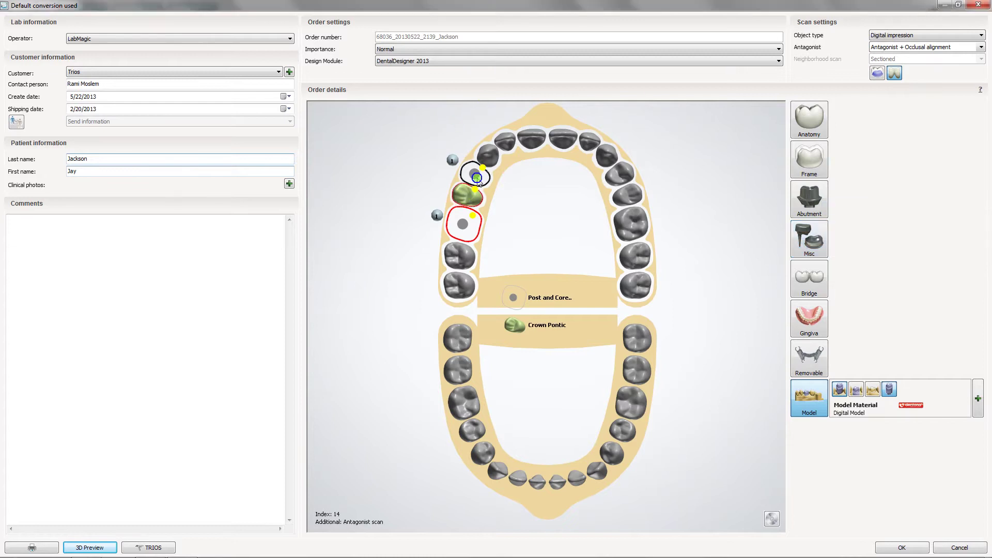
# Link the teeth as a Silhouette-connector bridge, set model material to Gypsum, and confirm the order
pyautogui.click(808, 298)
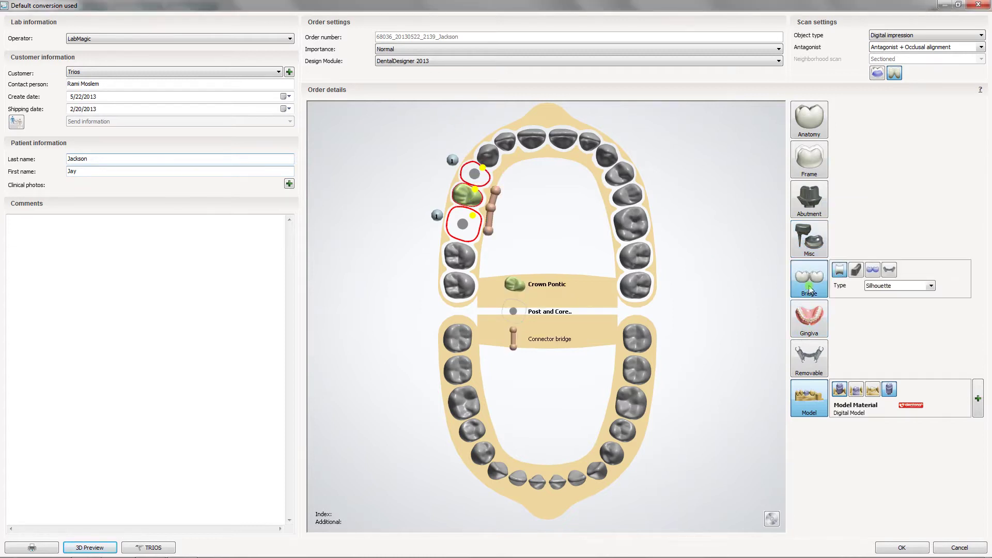
pyautogui.click(921, 285)
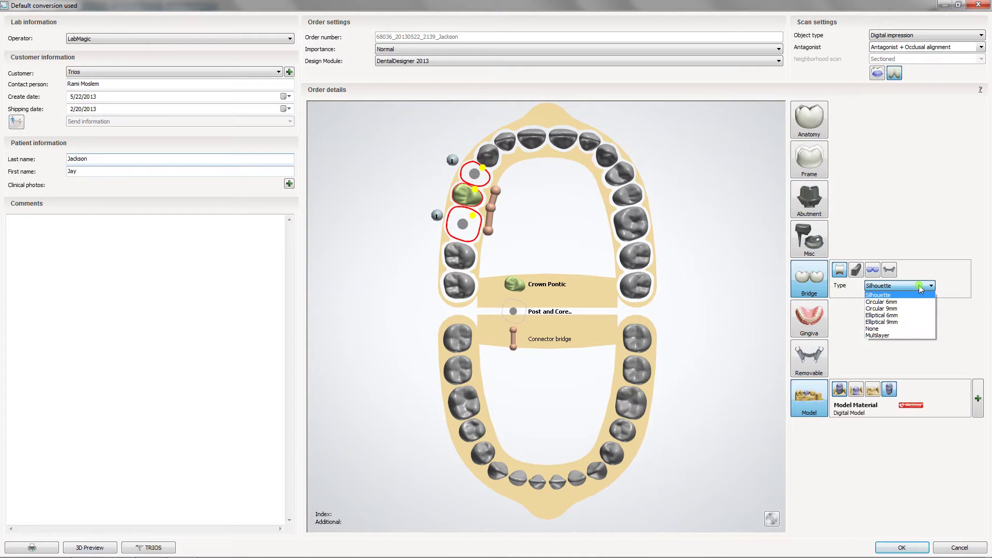
pyautogui.click(919, 286)
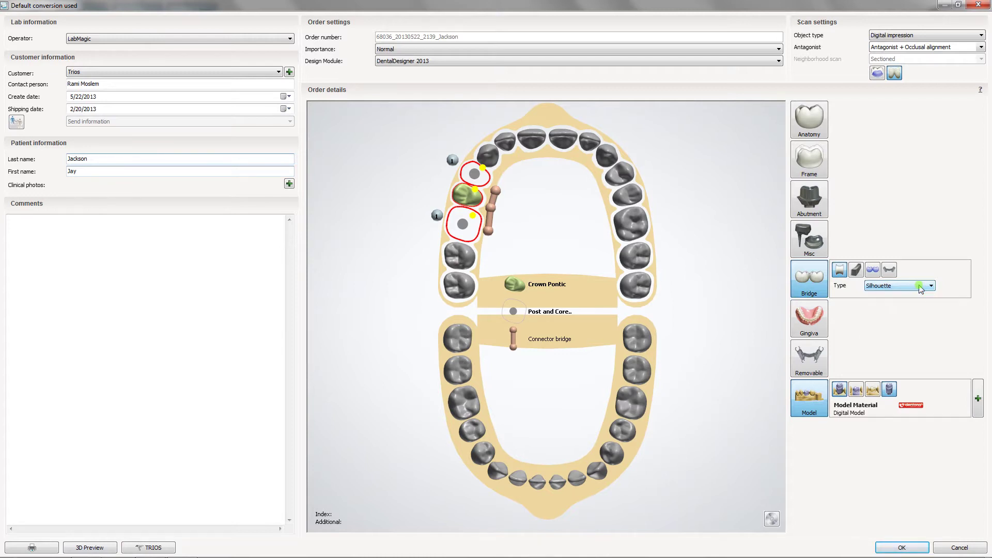
pyautogui.click(919, 289)
pyautogui.moveTo(892, 408)
pyautogui.click(951, 382)
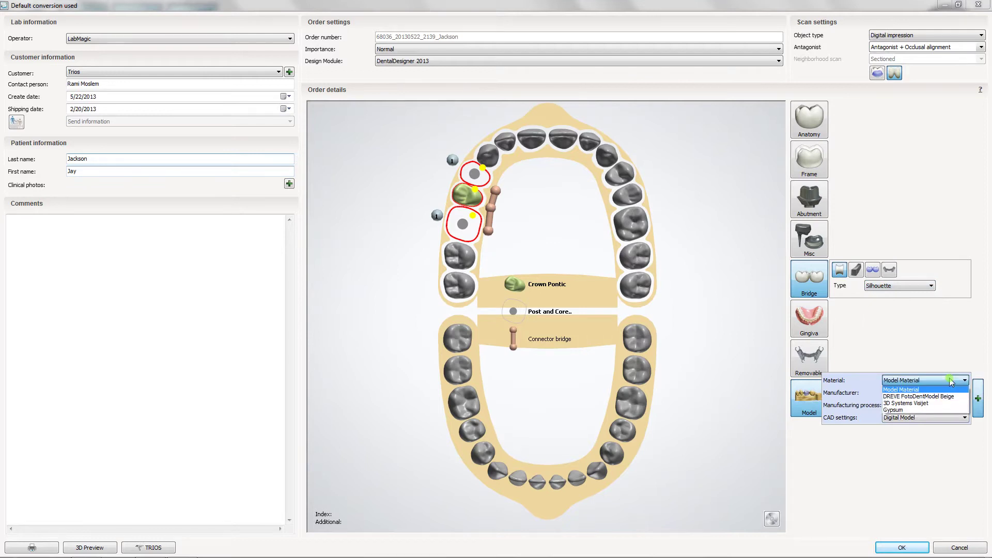
pyautogui.click(939, 410)
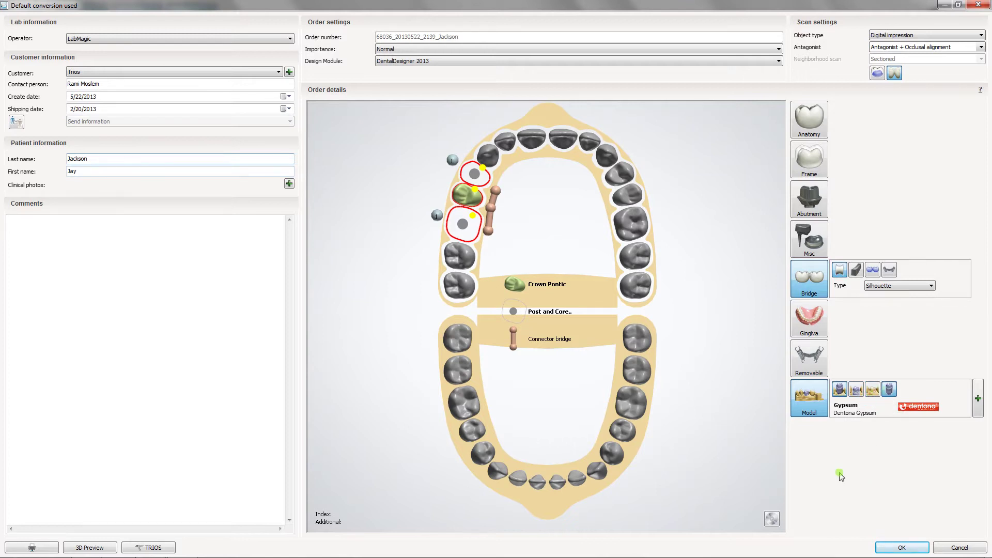
pyautogui.click(897, 547)
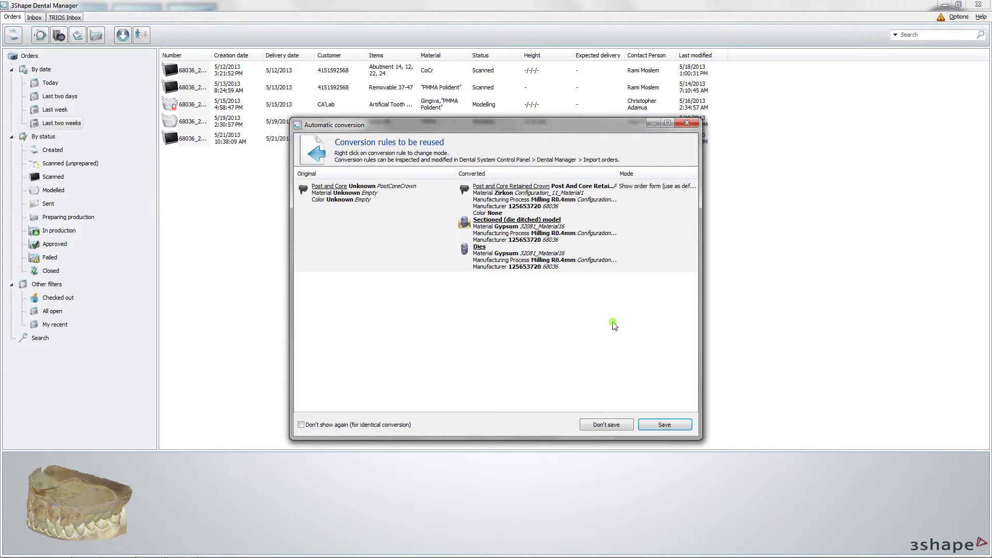
# Save the conversion rules, then run Prepare Scan on the anatomy bridge 16-14 order
pyautogui.click(676, 424)
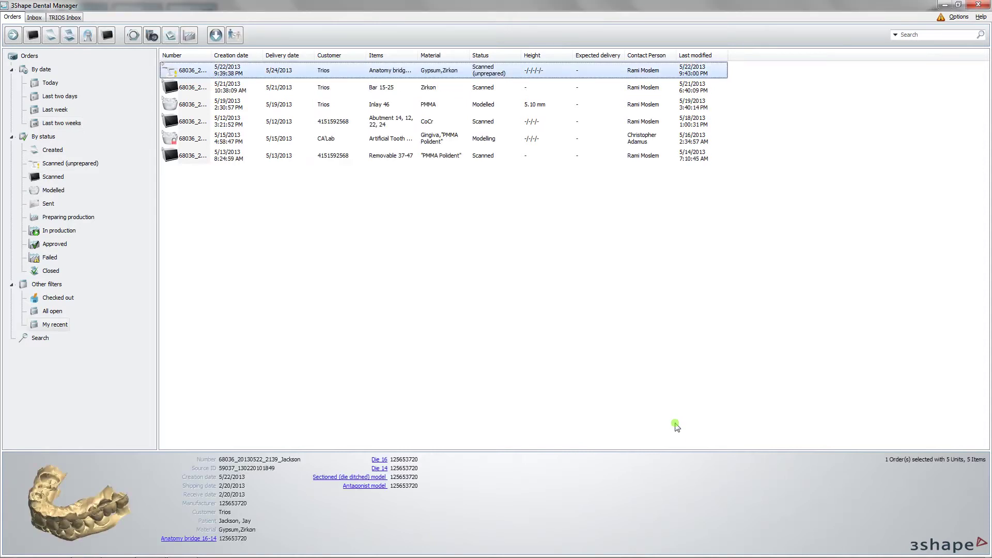
pyautogui.moveTo(106, 516)
pyautogui.mouseDown()
pyautogui.moveTo(117, 518)
pyautogui.moveTo(118, 452)
pyautogui.mouseUp()
pyautogui.rightClick(278, 72)
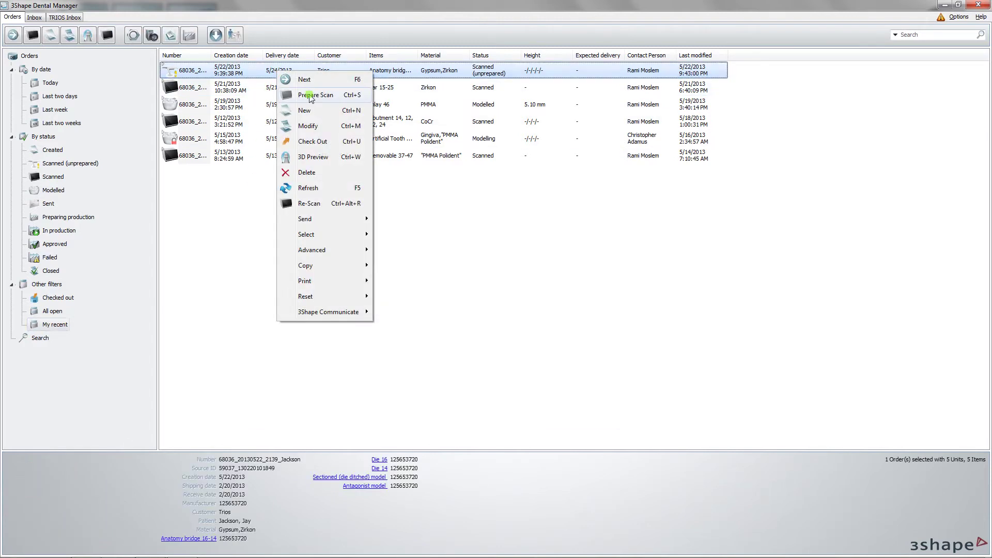
pyautogui.click(311, 96)
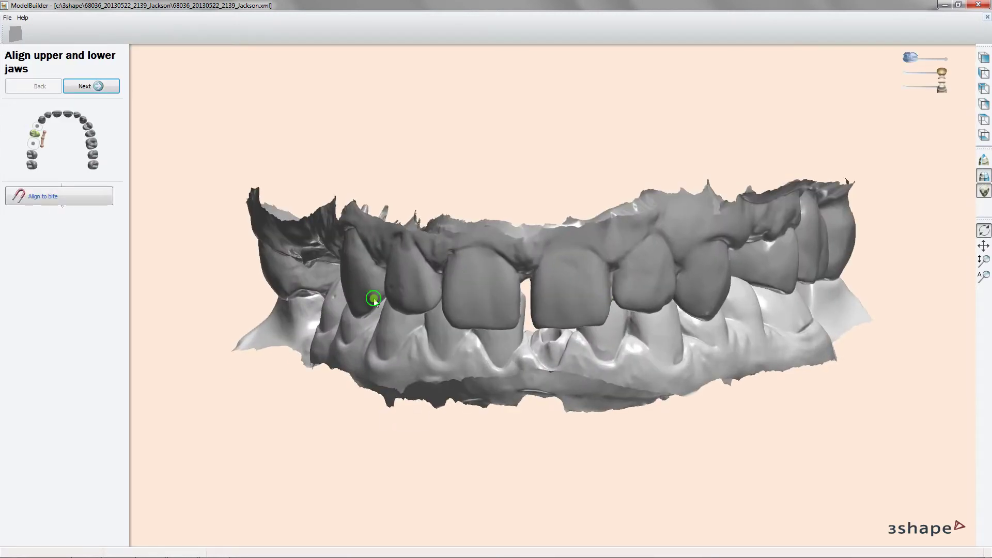
# Check the jaw alignment by toggling jaw and bite scan visibility, then accept it
pyautogui.moveTo(374, 299); pyautogui.dragTo(464, 267, button='right')
pyautogui.moveTo(941, 73); pyautogui.dragTo(905, 73)
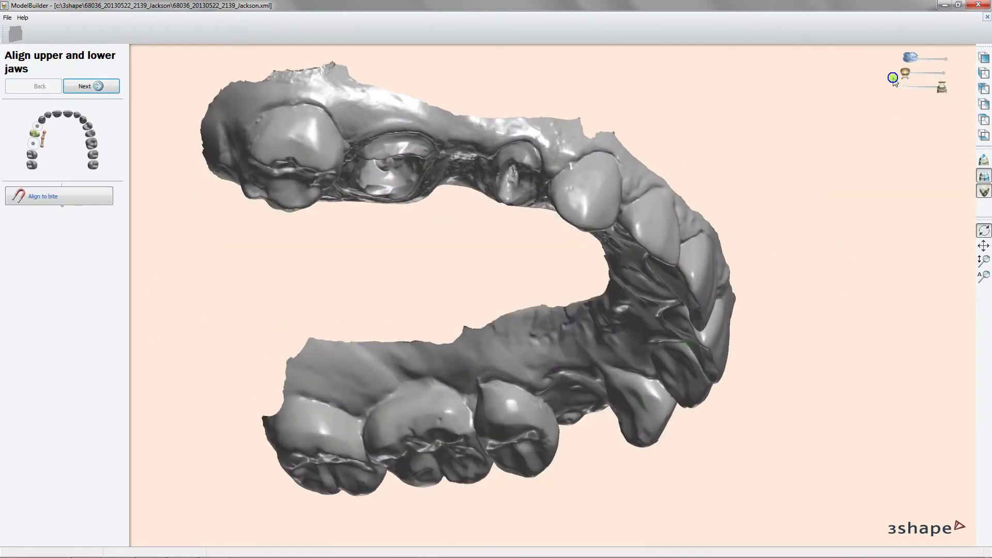
pyautogui.moveTo(783, 215); pyautogui.dragTo(719, 244, button='right')
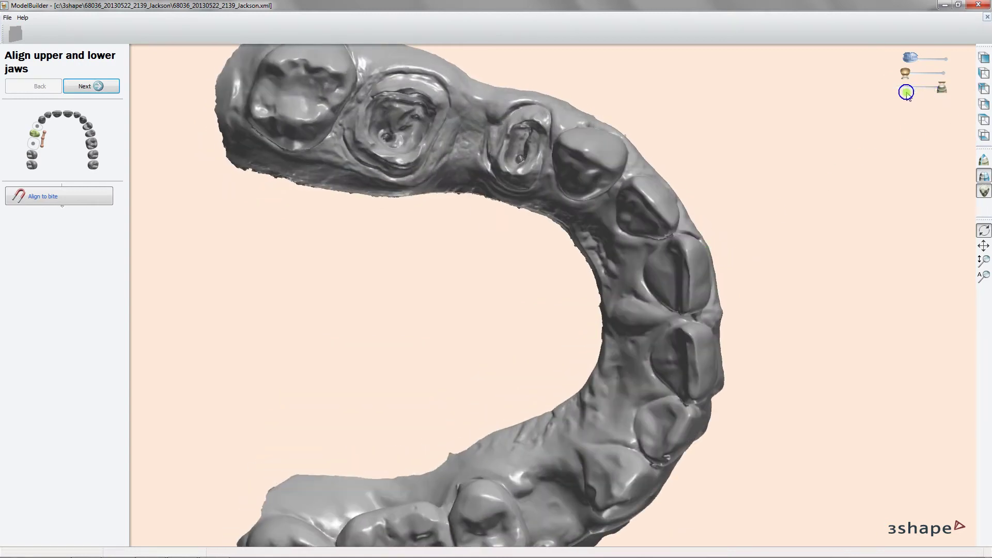
pyautogui.click(943, 89)
pyautogui.click(945, 76)
pyautogui.moveTo(826, 177); pyautogui.dragTo(930, 87, button='right')
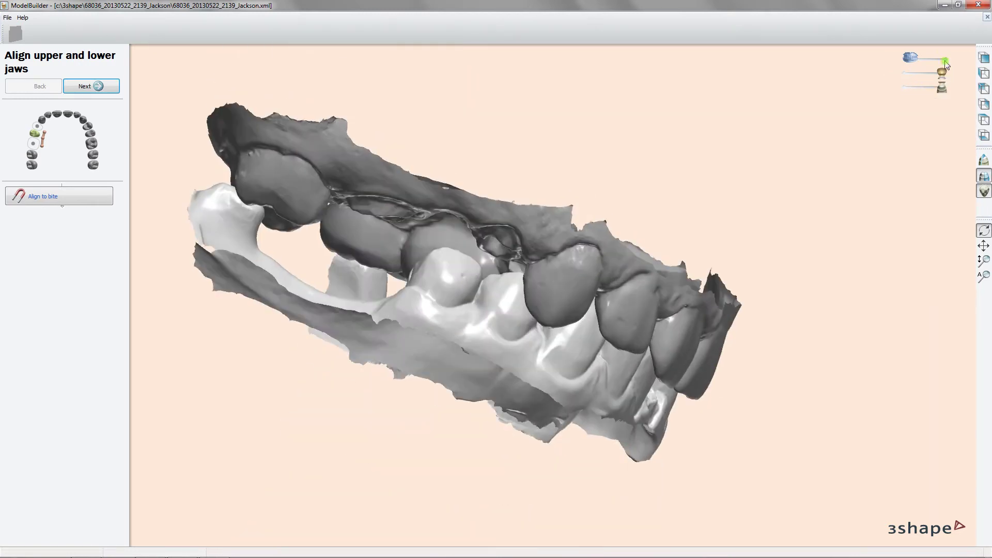
pyautogui.click(946, 58)
pyautogui.click(905, 62)
pyautogui.click(91, 86)
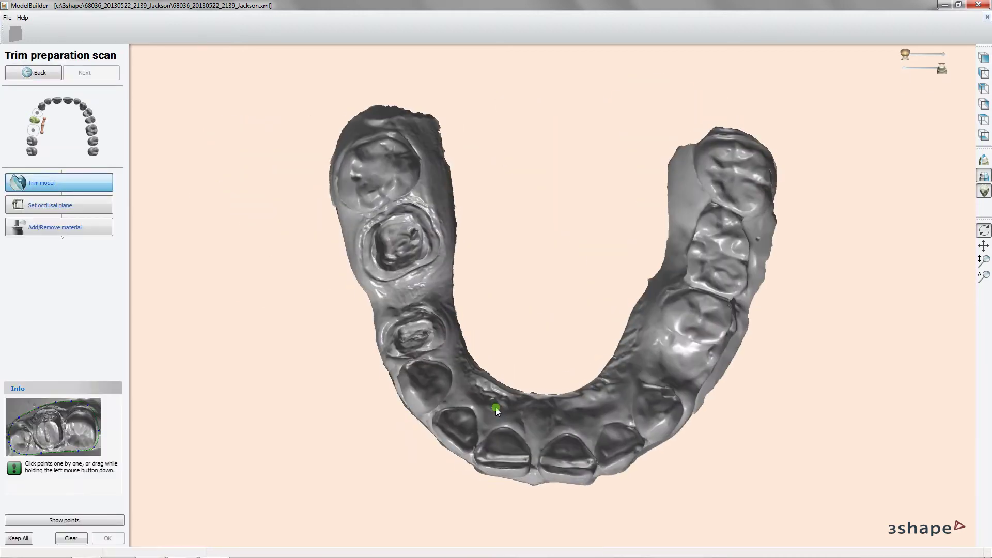
# Trim excess scan from the back end of the preparation arch with a row of trim points
pyautogui.moveTo(495, 407)
pyautogui.mouseDown(button='right')
pyautogui.moveTo(528, 375)
pyautogui.moveTo(590, 270)
pyautogui.mouseUp(button='right')
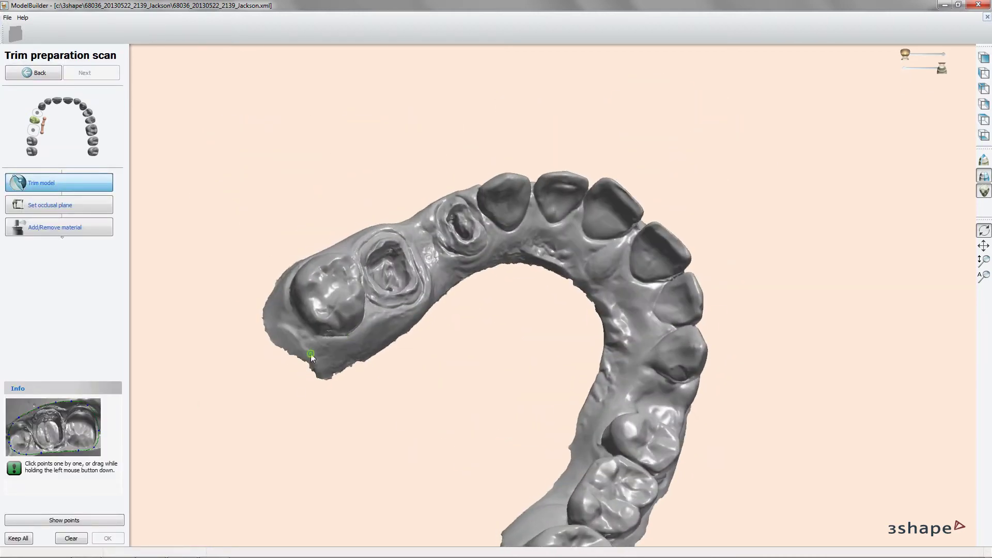
pyautogui.moveTo(269, 315)
pyautogui.mouseDown(button='right')
pyautogui.moveTo(363, 285)
pyautogui.moveTo(391, 395)
pyautogui.moveTo(599, 414)
pyautogui.mouseUp(button='right')
pyautogui.click(634, 435)
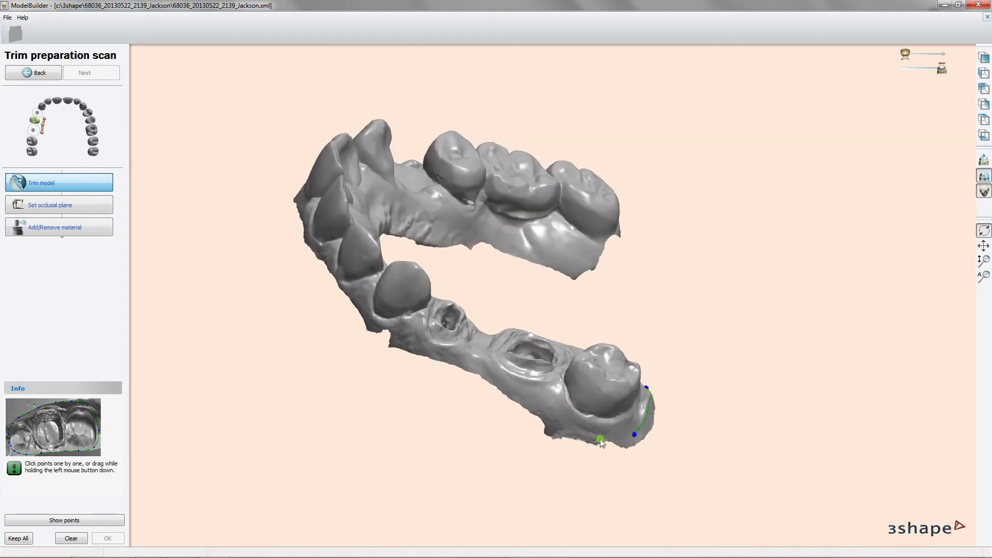
pyautogui.click(589, 435)
pyautogui.click(535, 408)
pyautogui.click(495, 381)
pyautogui.click(466, 363)
pyautogui.click(419, 351)
pyautogui.click(393, 329)
pyautogui.click(380, 322)
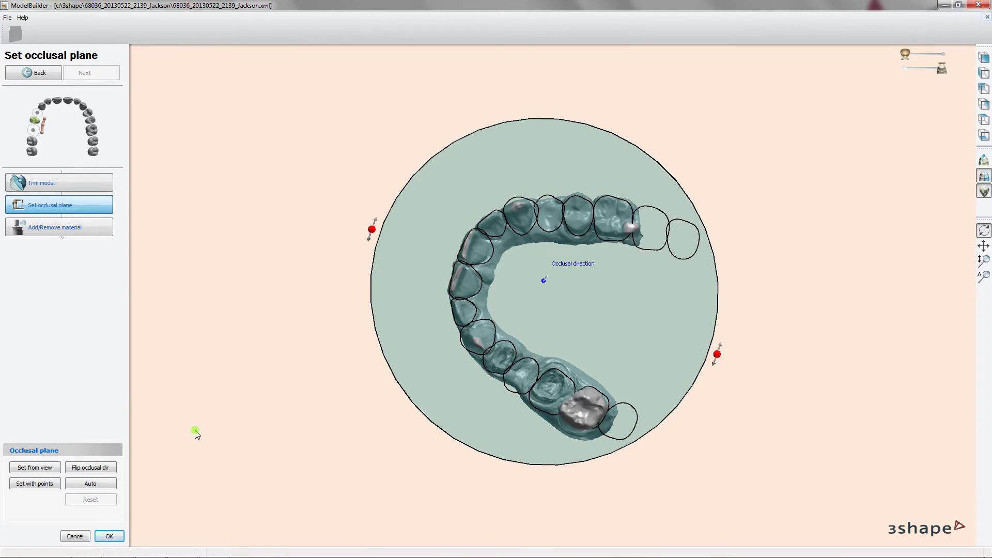
# Check and accept the occlusal plane, then advance to Trim antagonist scan
pyautogui.moveTo(564, 332)
pyautogui.mouseDown(button='right')
pyautogui.moveTo(575, 319)
pyautogui.moveTo(627, 353)
pyautogui.mouseUp(button='right')
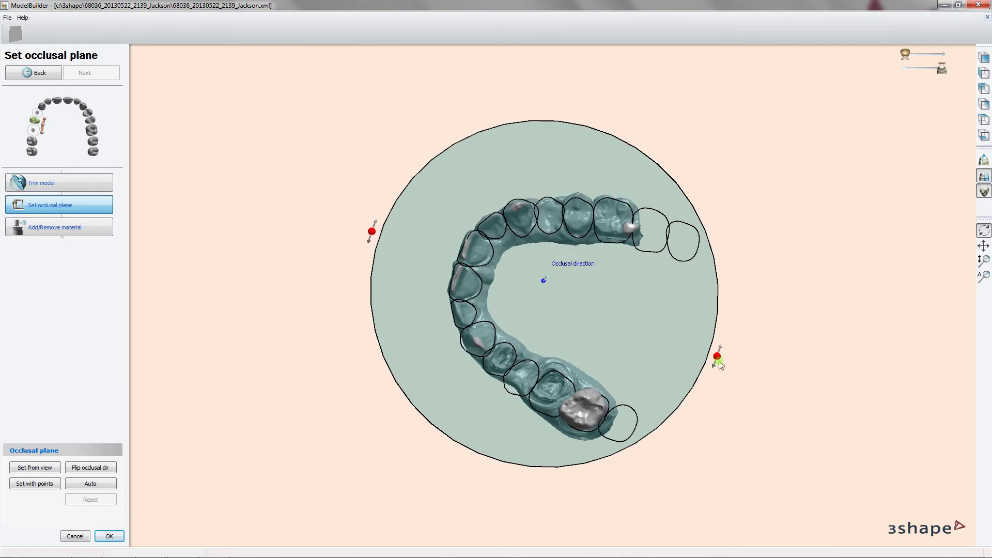
pyautogui.moveTo(721, 366); pyautogui.dragTo(619, 357, button='right')
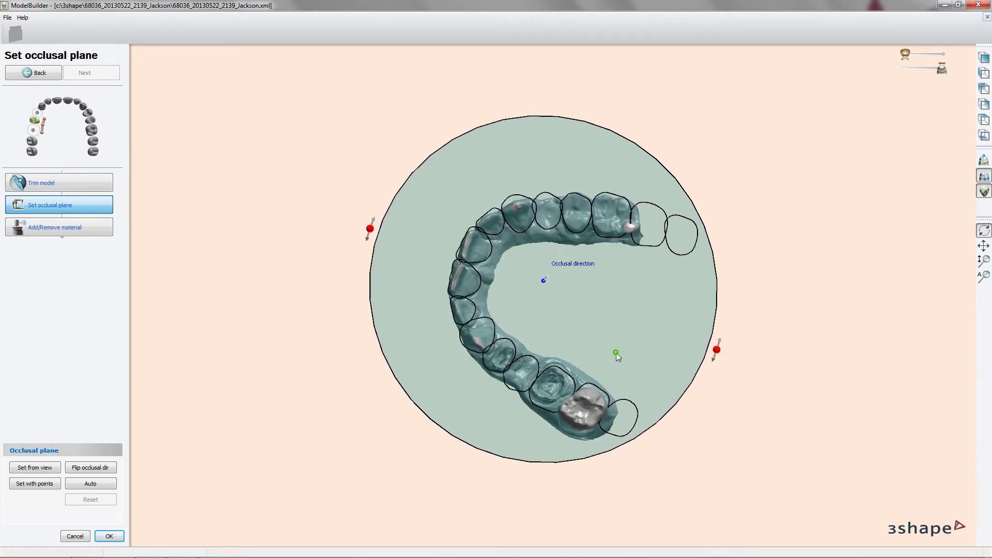
pyautogui.click(109, 536)
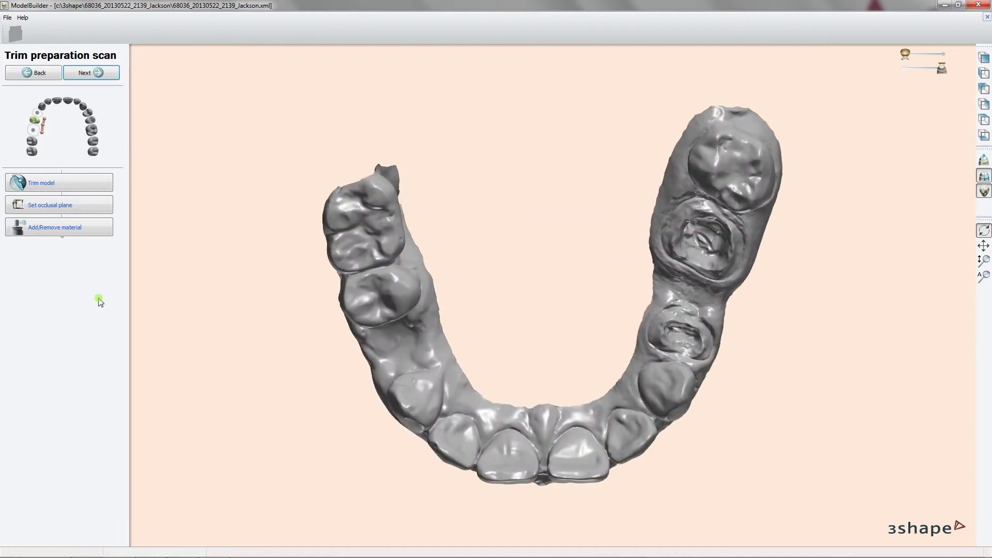
pyautogui.click(91, 73)
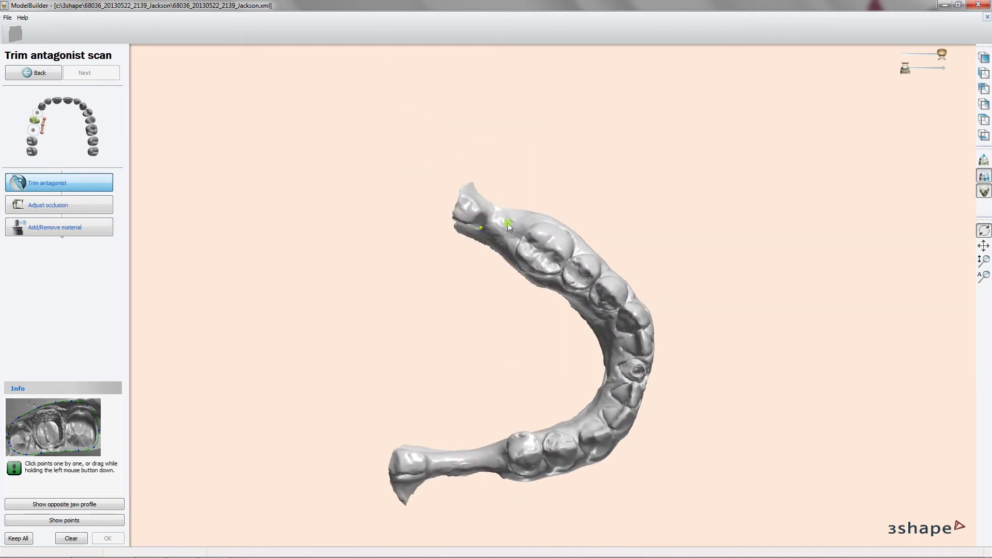
# Trim the antagonist, Optimize and accept the occlusion, then advance to post alignment for tooth 16
pyautogui.click(517, 218)
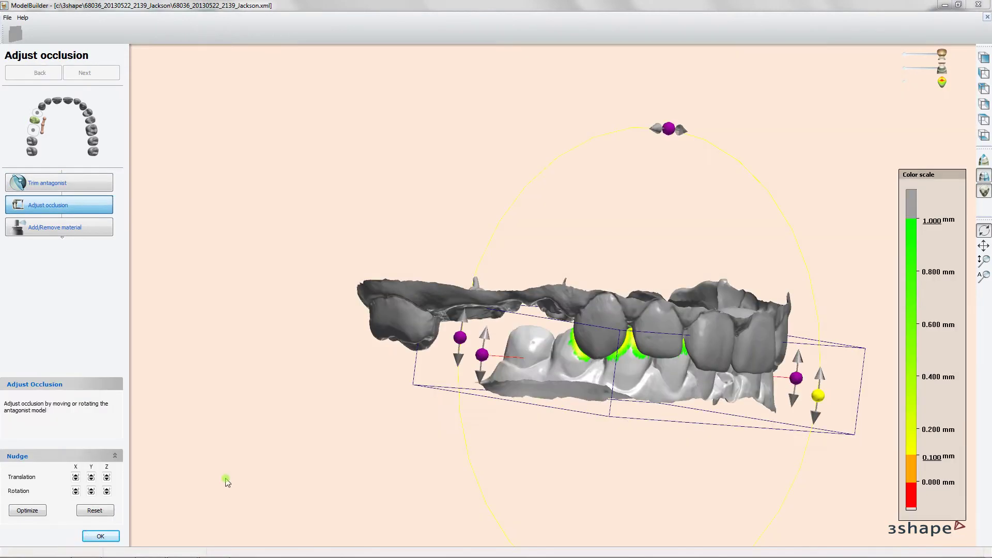
pyautogui.click(42, 511)
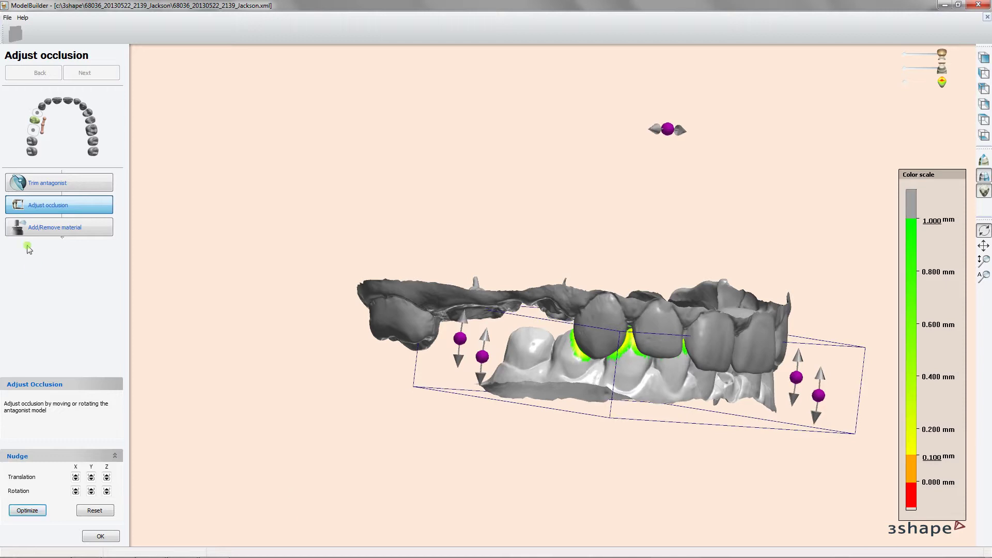
pyautogui.click(86, 538)
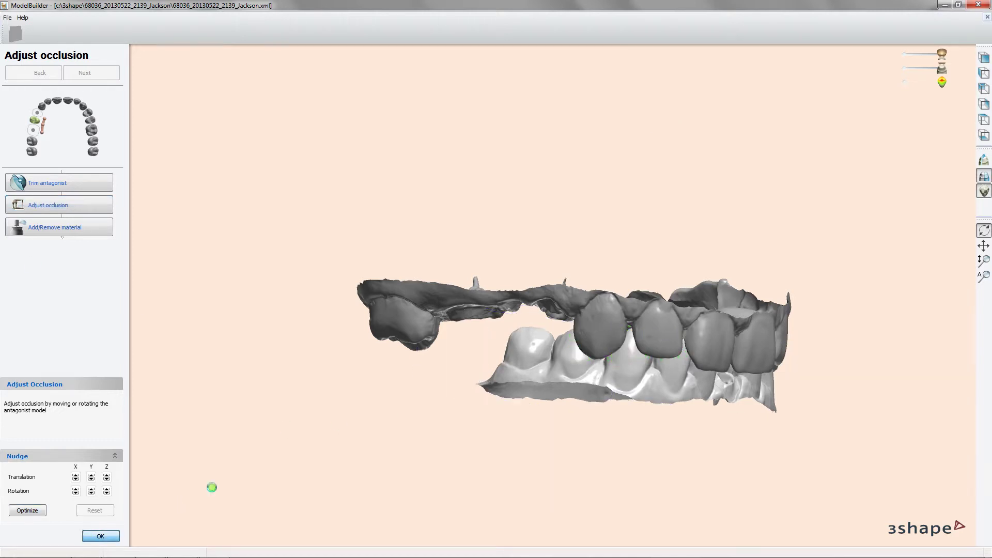
pyautogui.click(91, 74)
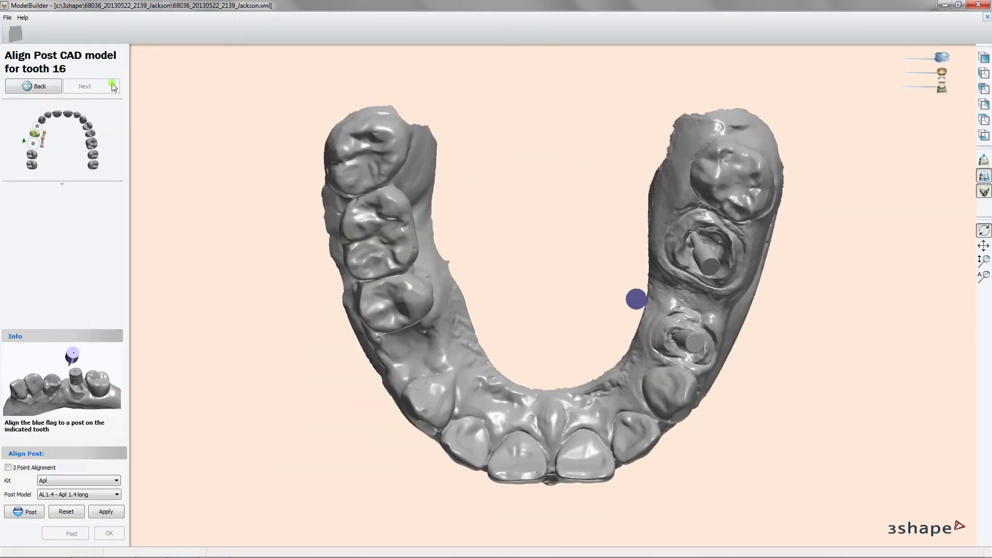
# Flag the top and centre of tooth 16's post, apply the post alignment, and accept it
pyautogui.click(230, 138)
pyautogui.moveTo(593, 304); pyautogui.dragTo(530, 265)
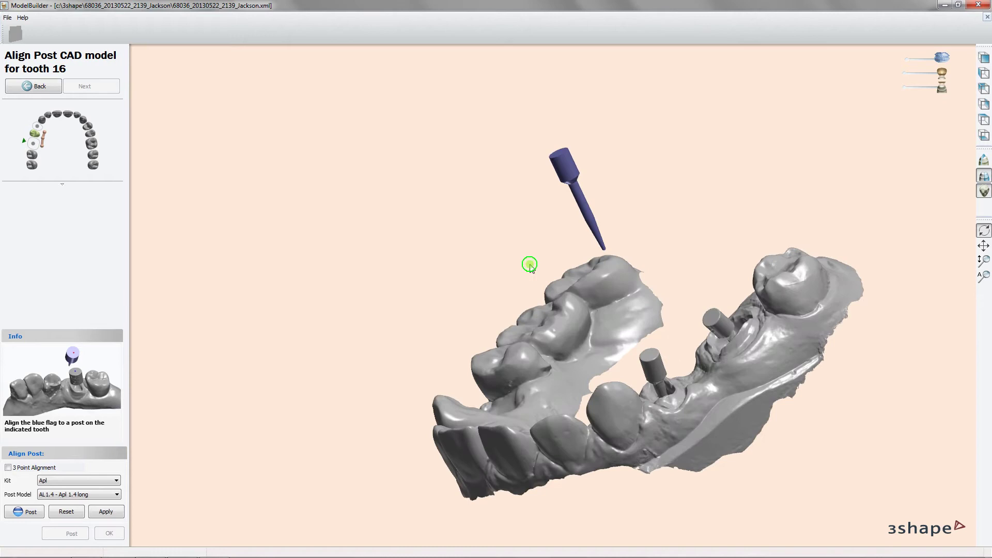
pyautogui.moveTo(530, 265); pyautogui.dragTo(695, 356, button='right')
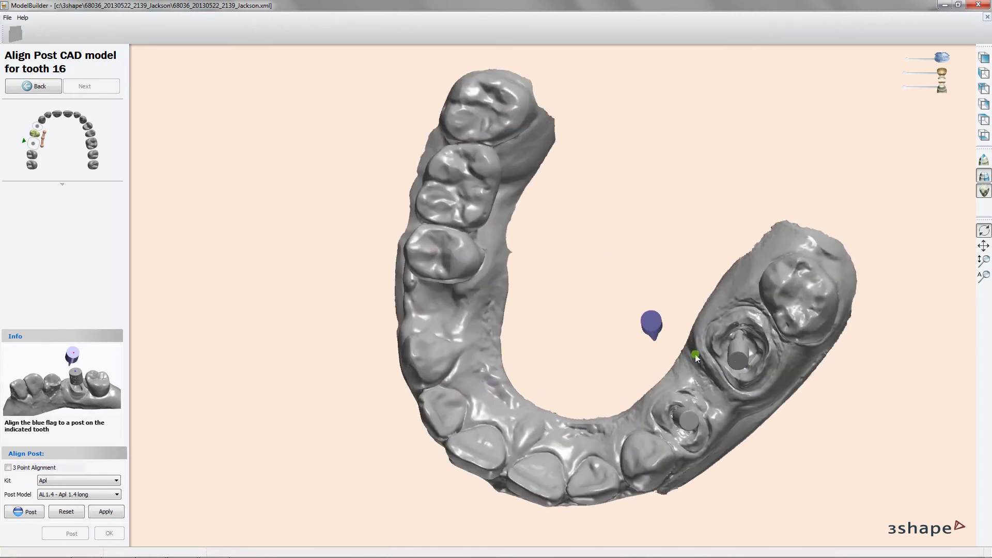
pyautogui.click(736, 363)
pyautogui.click(653, 327)
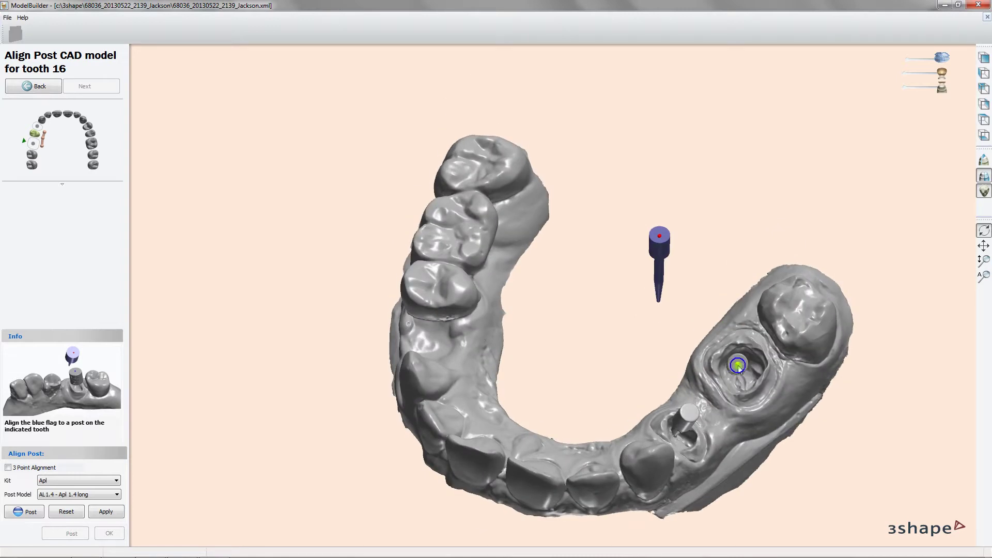
pyautogui.click(737, 365)
pyautogui.click(117, 513)
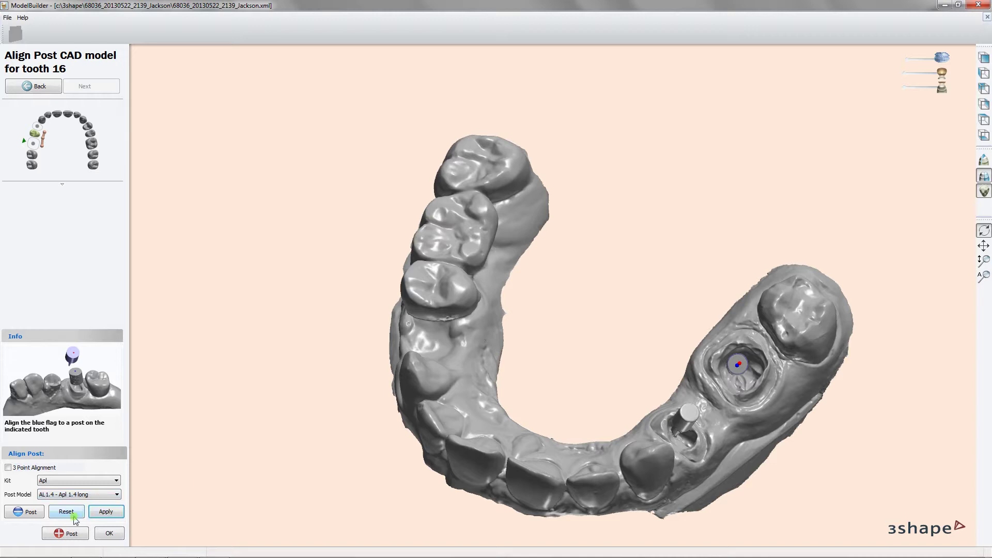
pyautogui.moveTo(532, 389)
pyautogui.mouseDown(button='right')
pyautogui.moveTo(512, 319)
pyautogui.moveTo(520, 392)
pyautogui.moveTo(686, 432)
pyautogui.mouseUp(button='right')
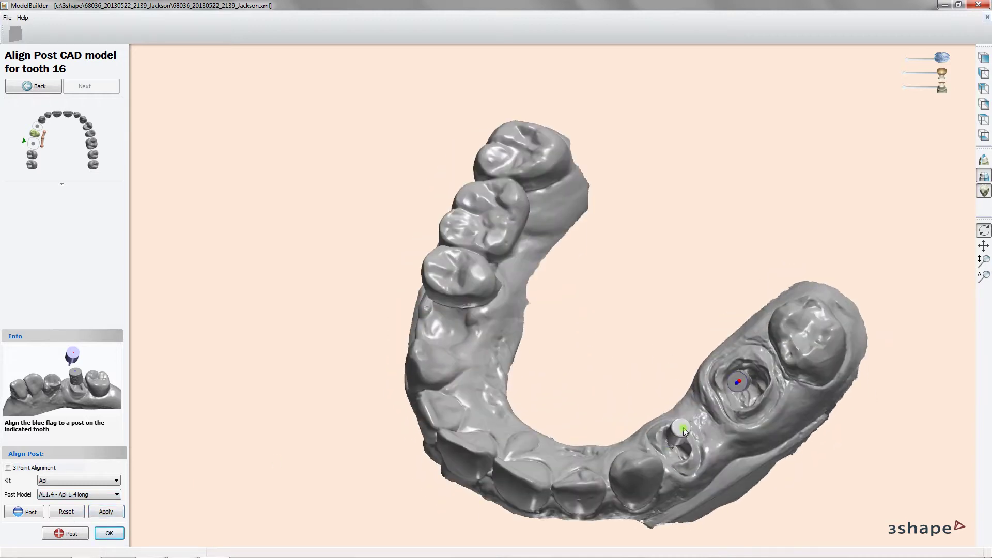
pyautogui.click(109, 534)
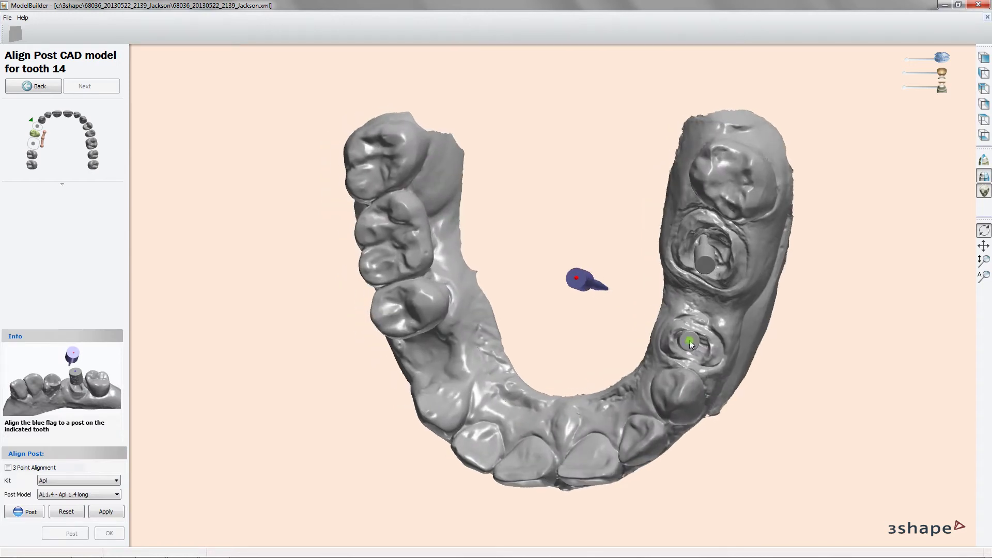
# Replace tooth 14's post flag, mark the post centre, and accept the alignment
pyautogui.click(690, 341)
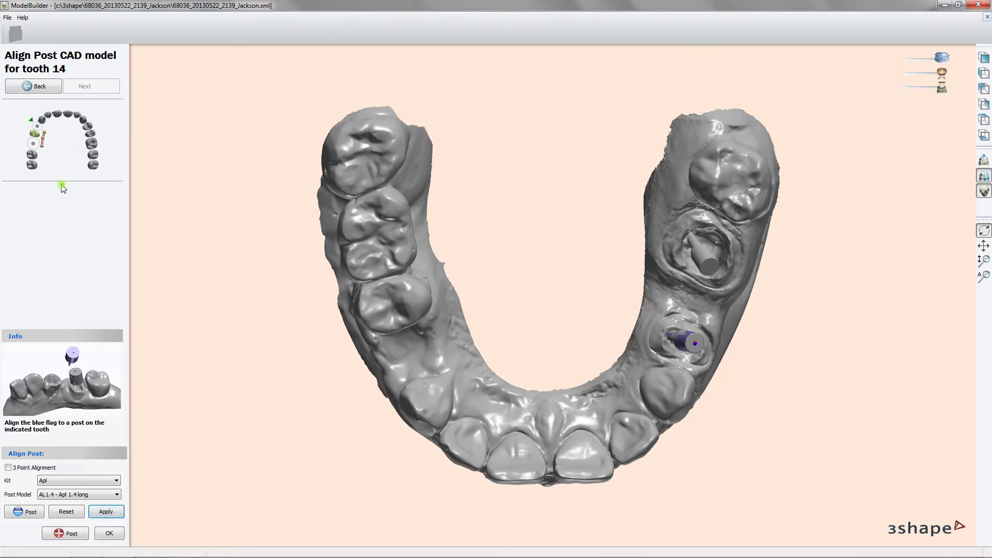
pyautogui.moveTo(526, 423); pyautogui.dragTo(582, 368, button='right')
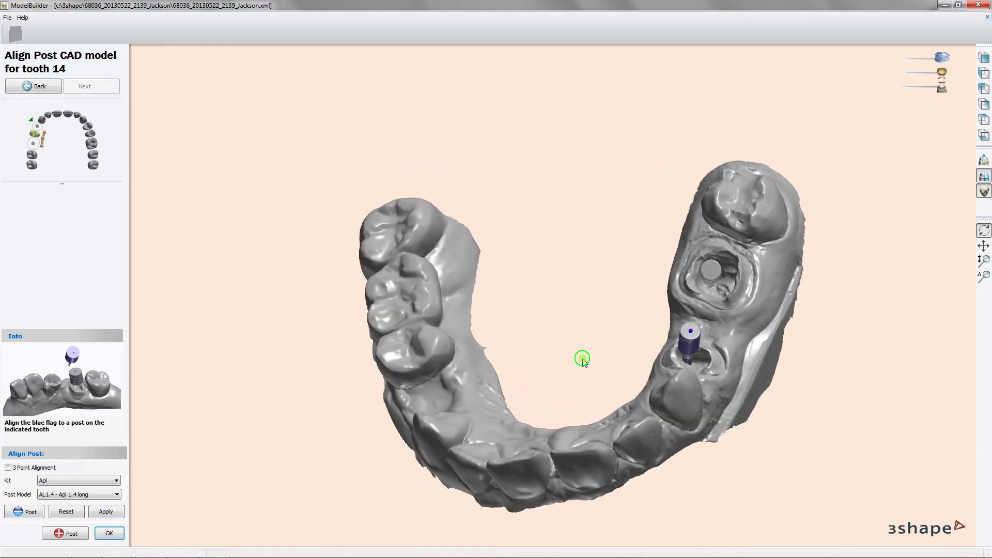
pyautogui.click(18, 512)
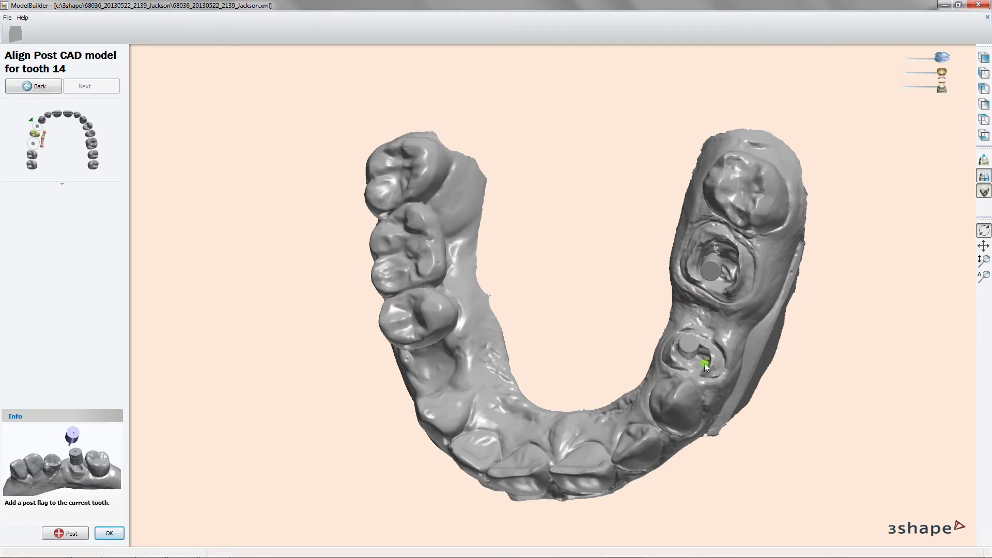
pyautogui.click(64, 532)
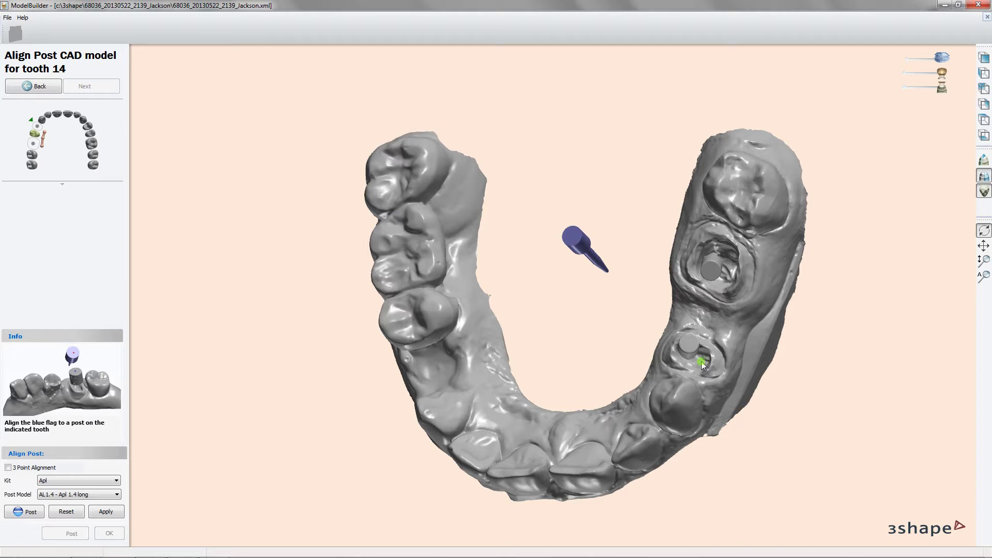
pyautogui.click(687, 345)
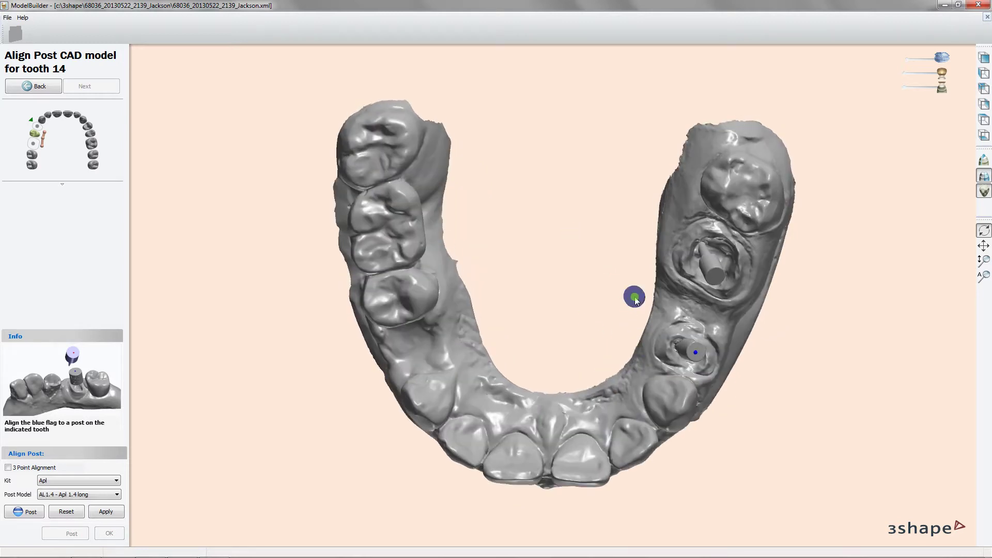
pyautogui.click(106, 511)
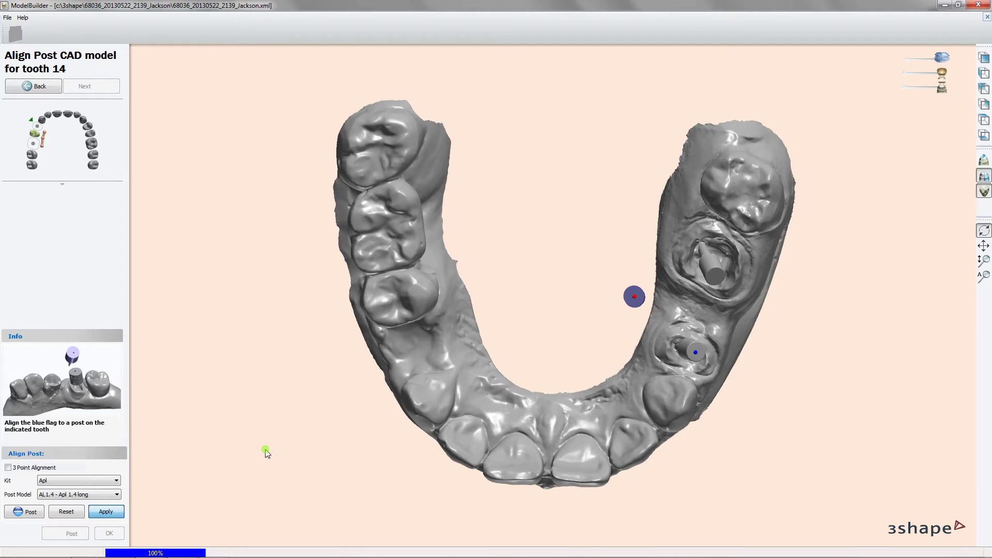
pyautogui.click(113, 534)
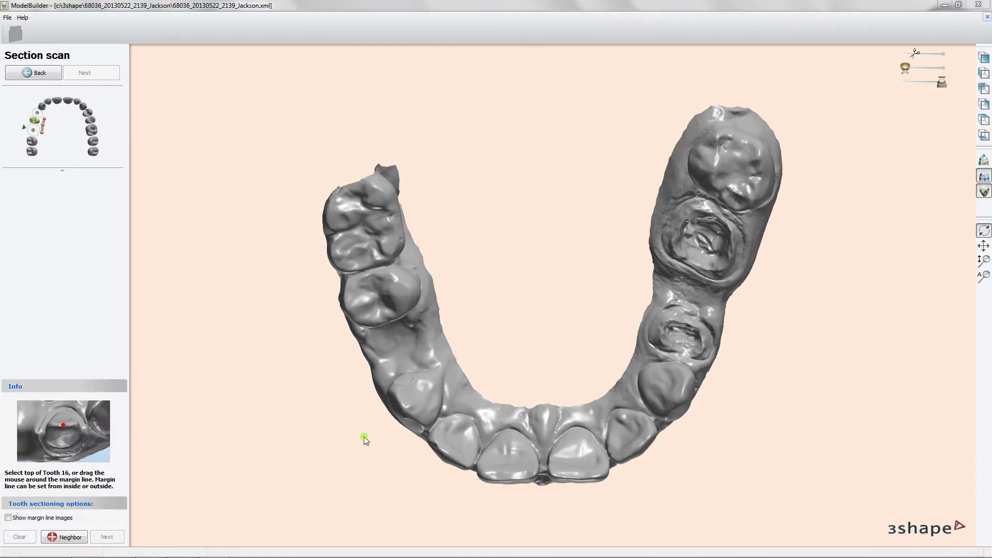
# Select tooth 16 and draw its cut-out line along the right side and upper margin
pyautogui.moveTo(521, 412)
pyautogui.mouseDown(button='right')
pyautogui.moveTo(532, 390)
pyautogui.moveTo(435, 333)
pyautogui.moveTo(468, 417)
pyautogui.mouseUp(button='right')
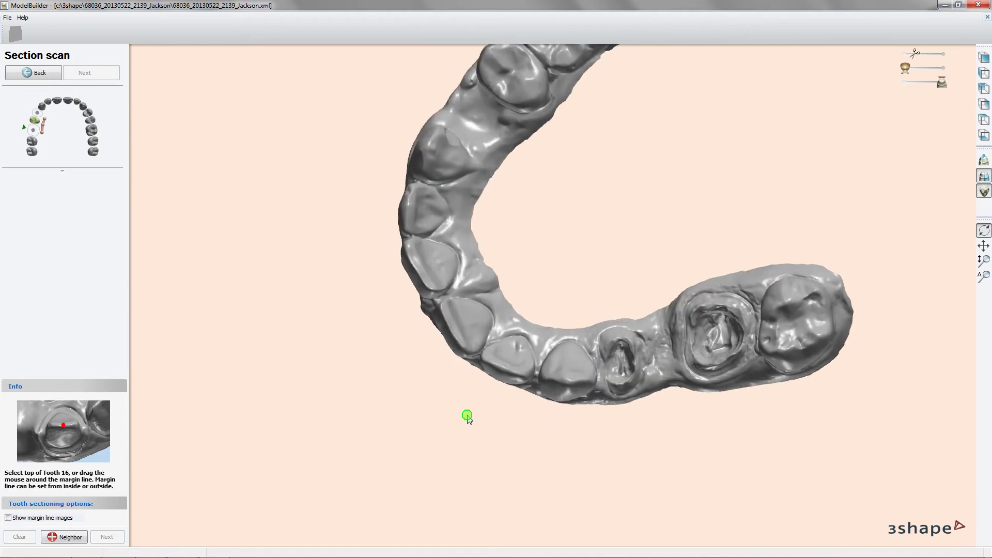
pyautogui.click(722, 362)
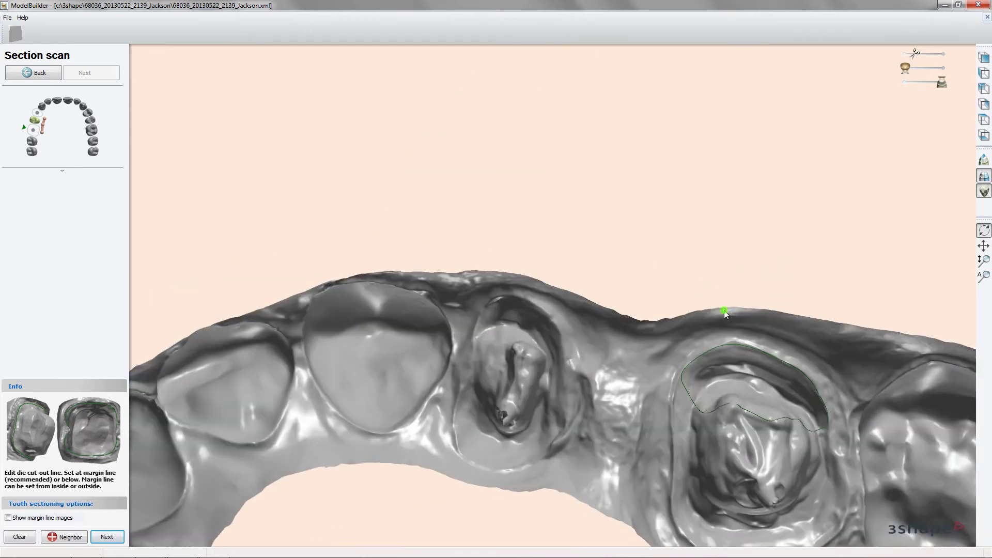
pyautogui.moveTo(724, 314)
pyautogui.mouseDown(button='right')
pyautogui.moveTo(692, 521)
pyautogui.moveTo(848, 339)
pyautogui.moveTo(819, 424)
pyautogui.mouseUp(button='right')
pyautogui.moveTo(830, 411)
pyautogui.mouseDown()
pyautogui.moveTo(875, 339)
pyautogui.moveTo(871, 262)
pyautogui.mouseUp()
pyautogui.moveTo(826, 238); pyautogui.dragTo(765, 223)
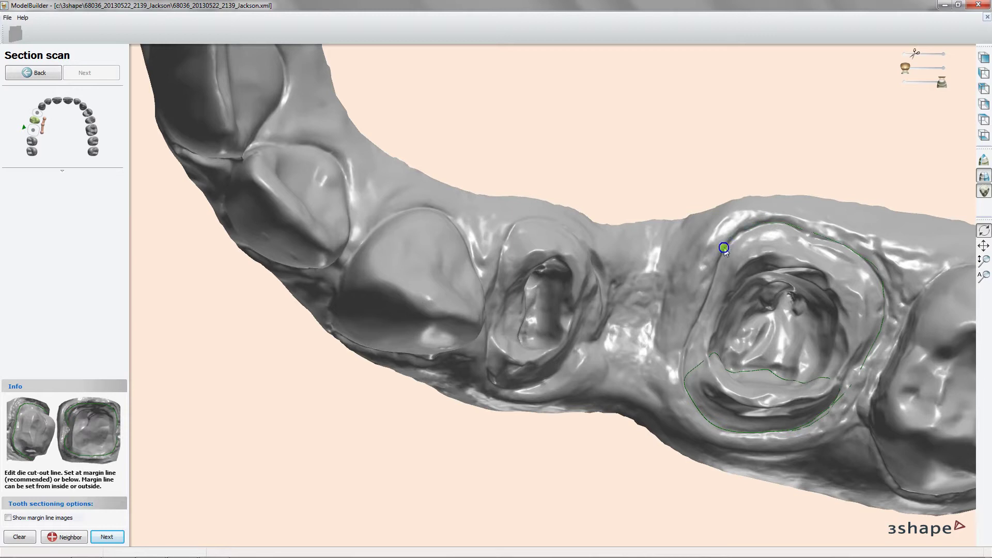
pyautogui.moveTo(678, 379)
pyautogui.mouseDown()
pyautogui.moveTo(687, 399)
pyautogui.moveTo(660, 412)
pyautogui.mouseUp()
pyautogui.moveTo(660, 412)
pyautogui.mouseDown(button='right')
pyautogui.moveTo(682, 336)
pyautogui.moveTo(775, 359)
pyautogui.mouseUp(button='right')
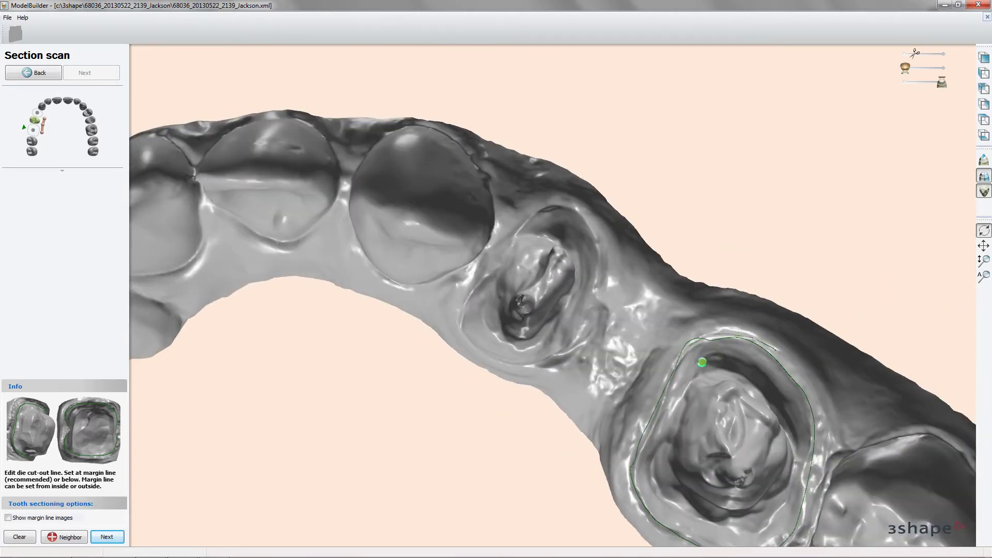
# Redraw tooth 16's cut-out line along the lower margin and close the loop on the left
pyautogui.keyDown('ctrl'); pyautogui.moveTo(848, 455); pyautogui.dragTo(786, 398, button='right'); pyautogui.keyUp('ctrl')
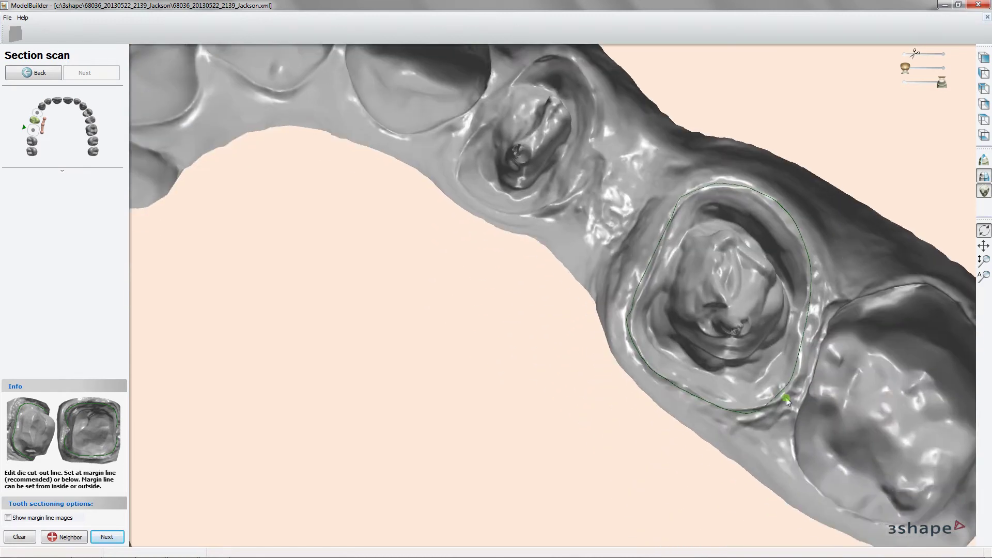
pyautogui.moveTo(807, 329)
pyautogui.mouseDown()
pyautogui.moveTo(793, 390)
pyautogui.moveTo(742, 411)
pyautogui.moveTo(687, 397)
pyautogui.mouseUp()
pyautogui.moveTo(639, 360)
pyautogui.mouseDown()
pyautogui.moveTo(627, 312)
pyautogui.moveTo(652, 253)
pyautogui.mouseUp()
pyautogui.moveTo(652, 253)
pyautogui.mouseDown(button='right')
pyautogui.moveTo(765, 218)
pyautogui.moveTo(753, 314)
pyautogui.mouseUp(button='right')
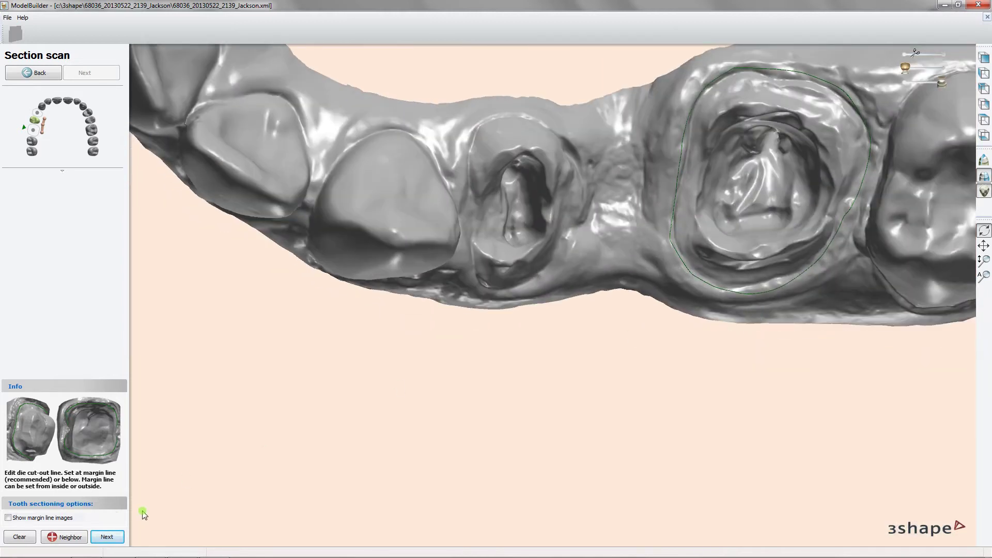
pyautogui.scroll(-2, 631, 396)
pyautogui.scroll(-2, 480, 412)
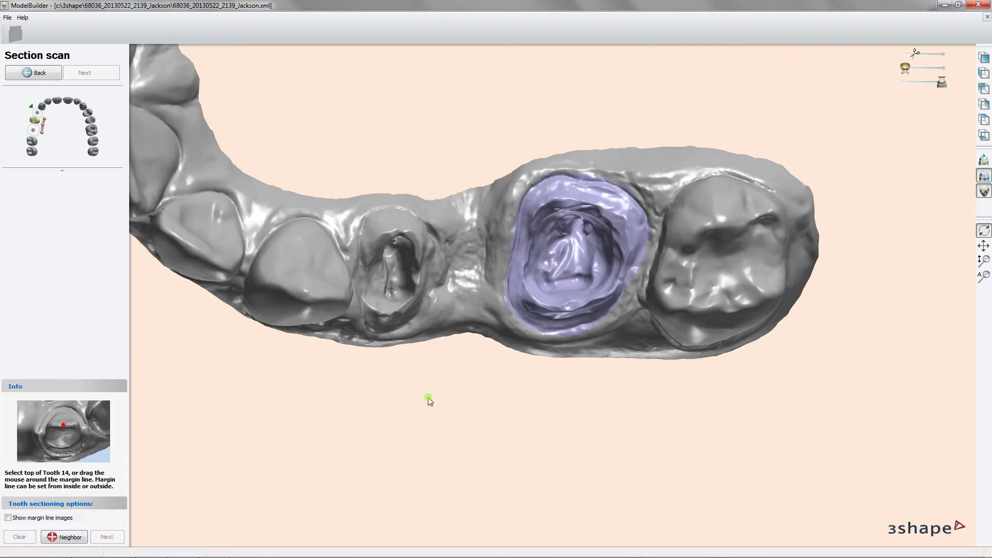
# Add the molar behind tooth 16 as a neighbour section and confirm it
pyautogui.moveTo(434, 383)
pyautogui.mouseDown(button='right')
pyautogui.moveTo(467, 317)
pyautogui.moveTo(410, 377)
pyautogui.mouseUp(button='right')
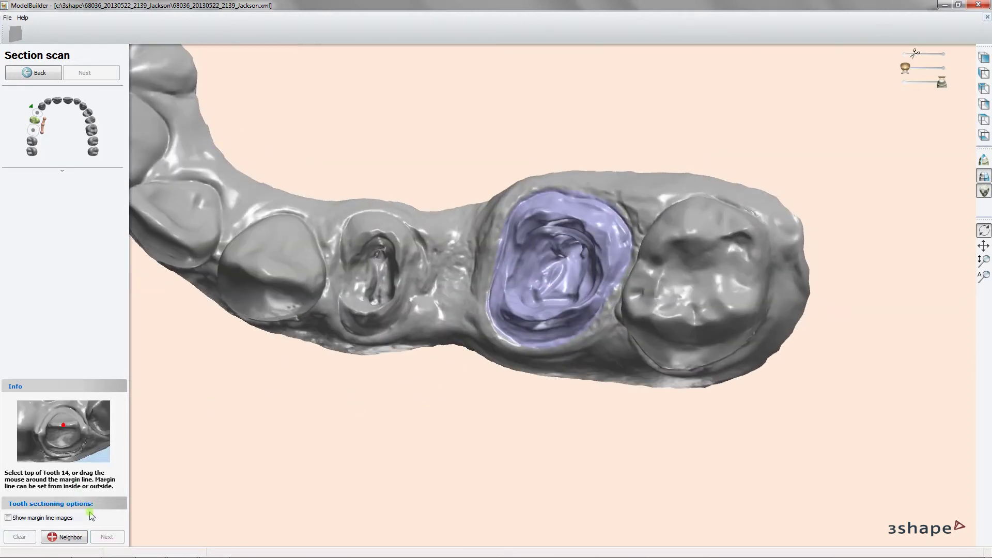
pyautogui.click(68, 531)
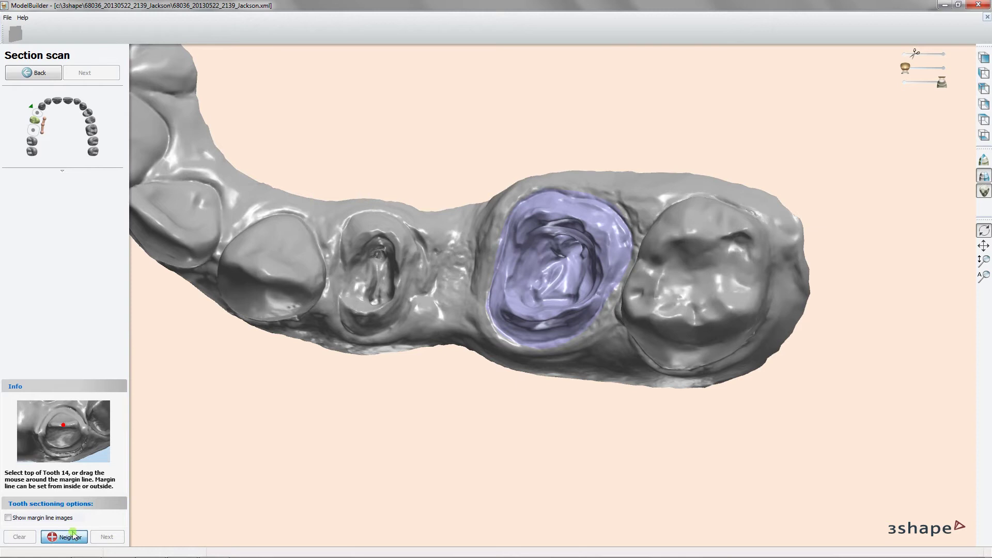
pyautogui.click(694, 318)
pyautogui.moveTo(694, 319)
pyautogui.mouseDown(button='right')
pyautogui.moveTo(831, 225)
pyautogui.moveTo(589, 366)
pyautogui.moveTo(678, 321)
pyautogui.moveTo(210, 505)
pyautogui.mouseUp(button='right')
pyautogui.click(107, 538)
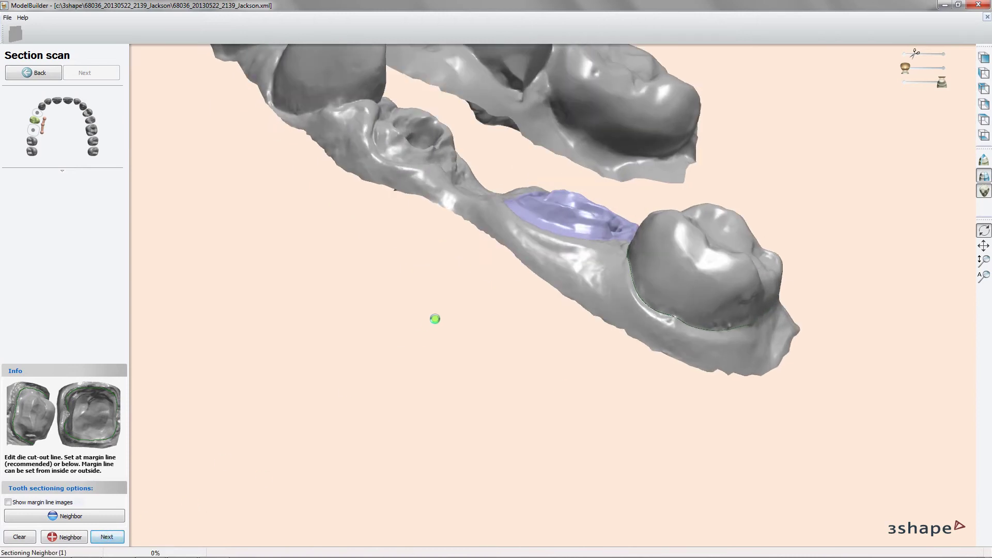
# Select the top of tooth 14 and confirm its die cut-out
pyautogui.moveTo(413, 251); pyautogui.dragTo(393, 280, button='right')
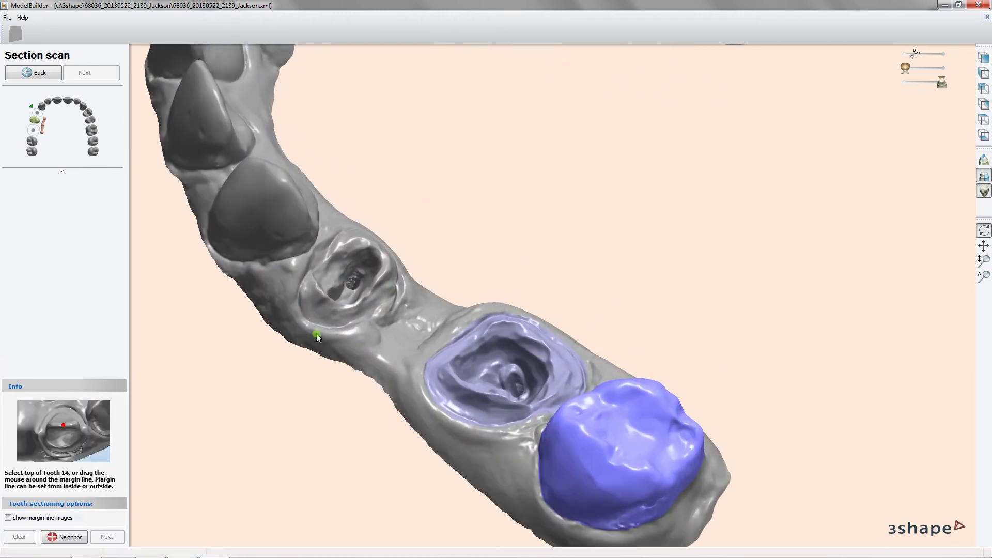
pyautogui.click(308, 321)
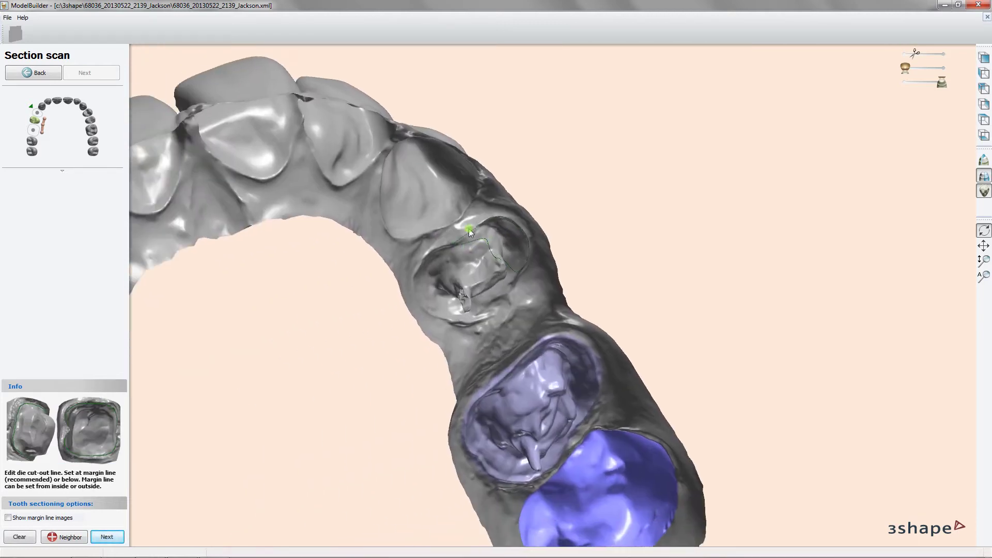
pyautogui.rightClick(871, 552)
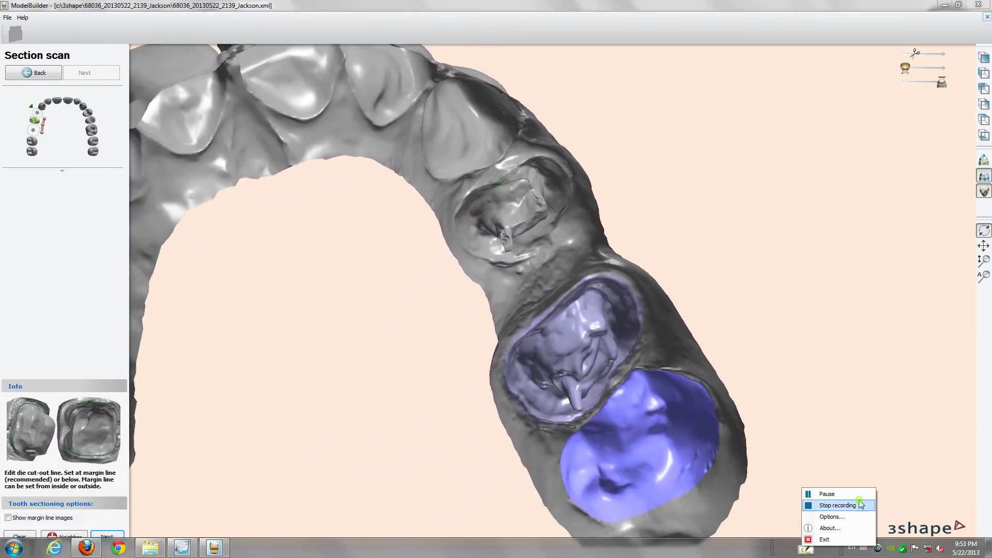
pyautogui.click(867, 503)
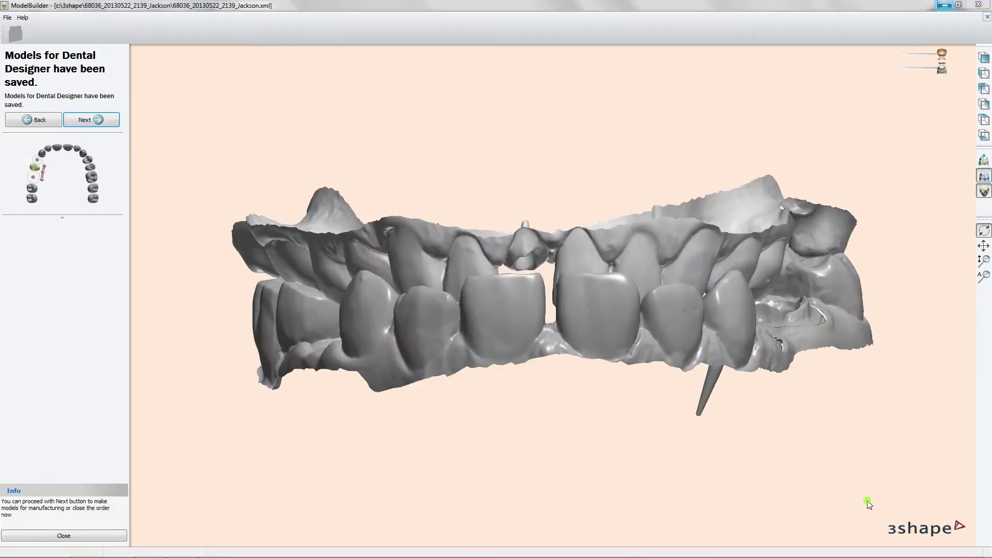
# Check the saved sectioned models from an angled view and continue to die generation
pyautogui.moveTo(677, 376); pyautogui.dragTo(594, 395, button='right')
pyautogui.click(91, 119)
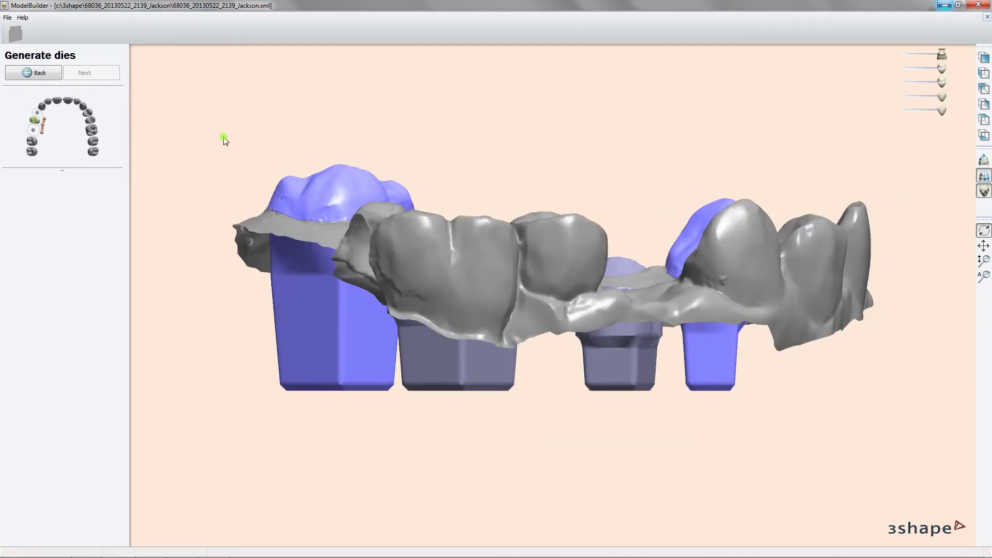
# Inspect the generated dies from occlusal and side views
pyautogui.moveTo(320, 304)
pyautogui.mouseDown(button='right')
pyautogui.moveTo(332, 284)
pyautogui.moveTo(520, 377)
pyautogui.moveTo(509, 416)
pyautogui.mouseUp(button='right')
pyautogui.scroll(-2, 479, 345)
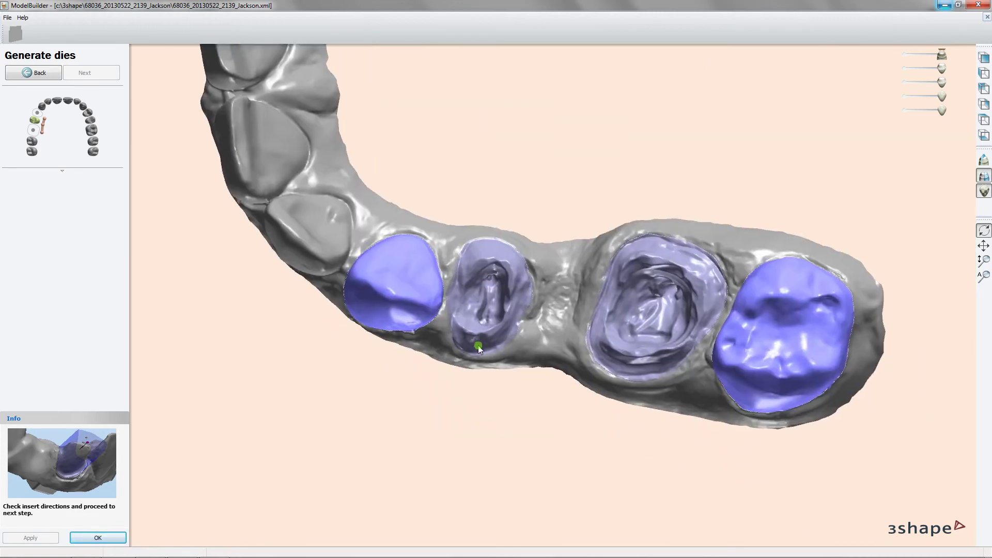
pyautogui.scroll(-2, 479, 345)
pyautogui.moveTo(927, 85)
pyautogui.mouseDown()
pyautogui.moveTo(903, 82)
pyautogui.moveTo(941, 82)
pyautogui.mouseUp()
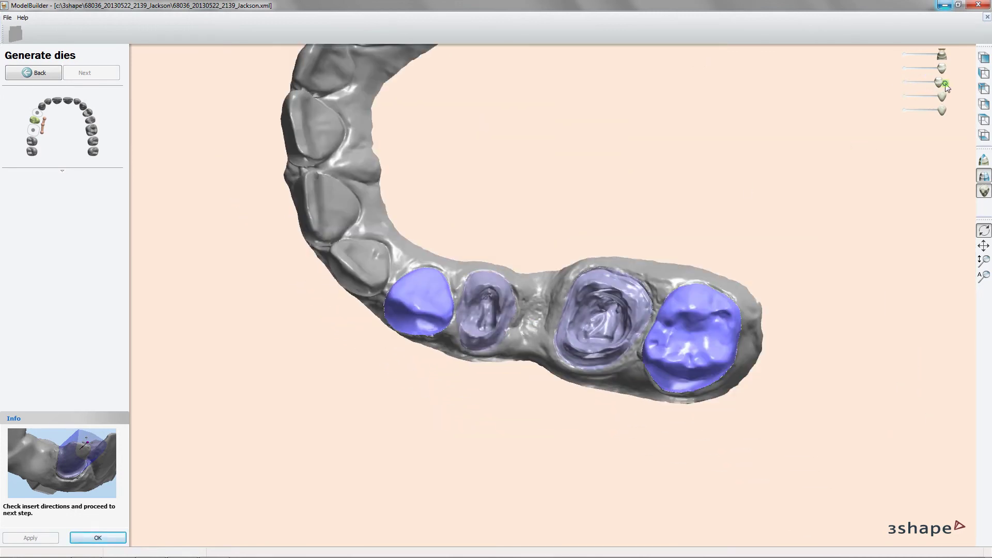
pyautogui.moveTo(811, 254)
pyautogui.mouseDown(button='right')
pyautogui.moveTo(815, 150)
pyautogui.moveTo(560, 203)
pyautogui.moveTo(712, 168)
pyautogui.moveTo(806, 199)
pyautogui.moveTo(804, 228)
pyautogui.moveTo(627, 293)
pyautogui.mouseUp(button='right')
pyautogui.moveTo(697, 325); pyautogui.dragTo(621, 333, button='right')
# Set and apply a new insertion direction for the tooth 16 die, then accept the dies
pyautogui.click(609, 316)
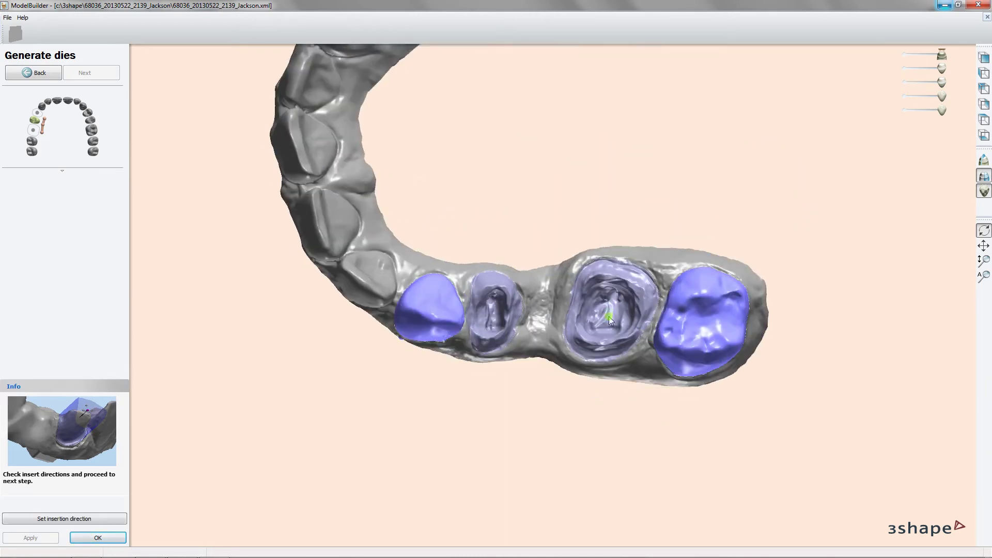
pyautogui.moveTo(668, 286)
pyautogui.mouseDown(button='right')
pyautogui.moveTo(706, 180)
pyautogui.moveTo(678, 248)
pyautogui.moveTo(625, 305)
pyautogui.mouseUp(button='right')
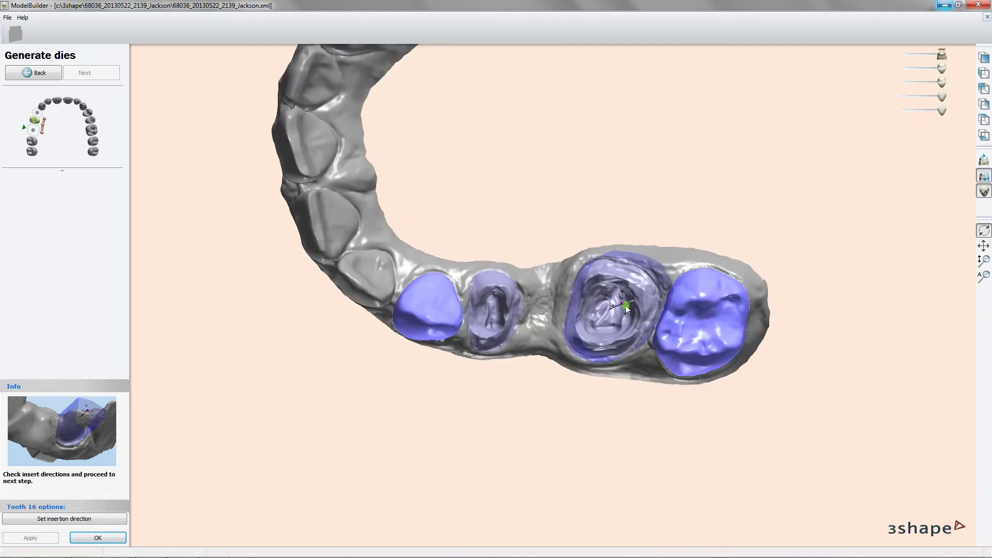
pyautogui.click(619, 304)
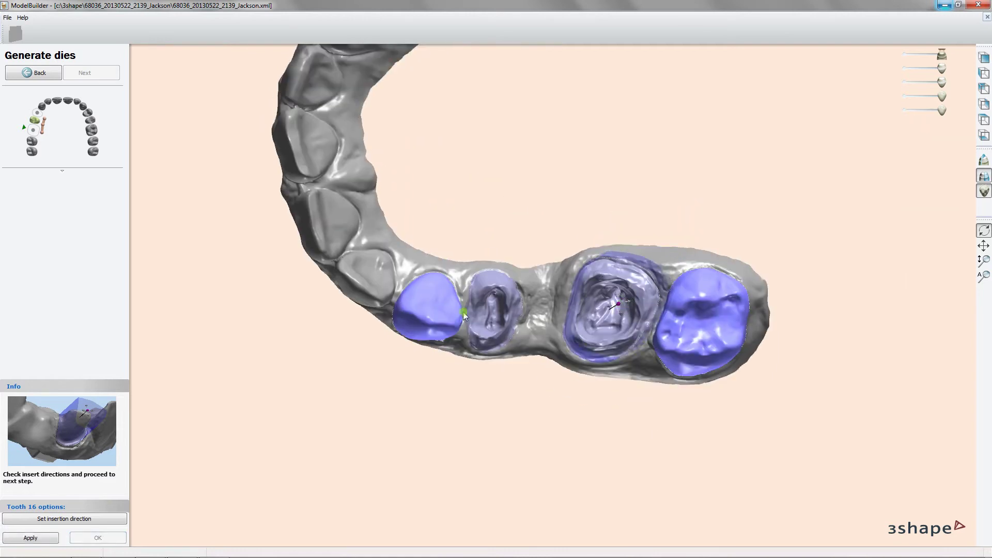
pyautogui.moveTo(406, 337); pyautogui.dragTo(409, 339, button='right')
pyautogui.click(65, 519)
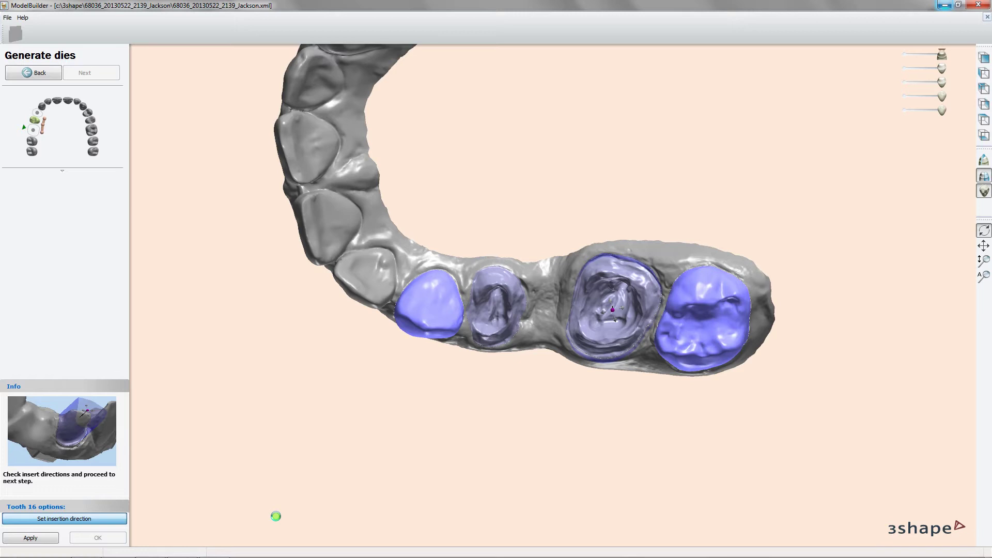
pyautogui.click(146, 531)
pyautogui.press('Return')
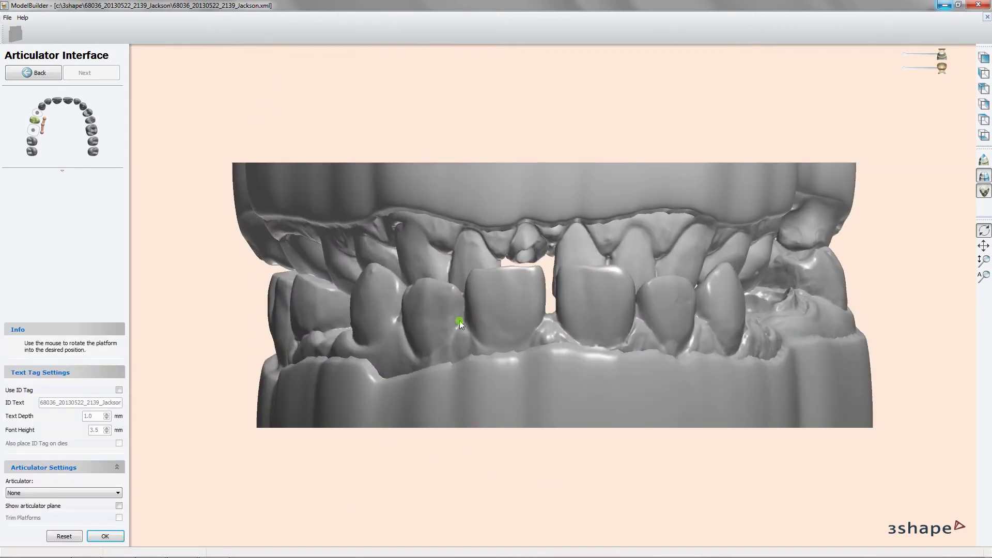
# Enable the ID tag on the jaw bases with the text 'LabMagic'
pyautogui.moveTo(460, 321)
pyautogui.mouseDown(button='right')
pyautogui.moveTo(471, 326)
pyautogui.moveTo(498, 221)
pyautogui.moveTo(589, 250)
pyautogui.moveTo(439, 190)
pyautogui.moveTo(471, 150)
pyautogui.moveTo(148, 281)
pyautogui.mouseUp(button='right')
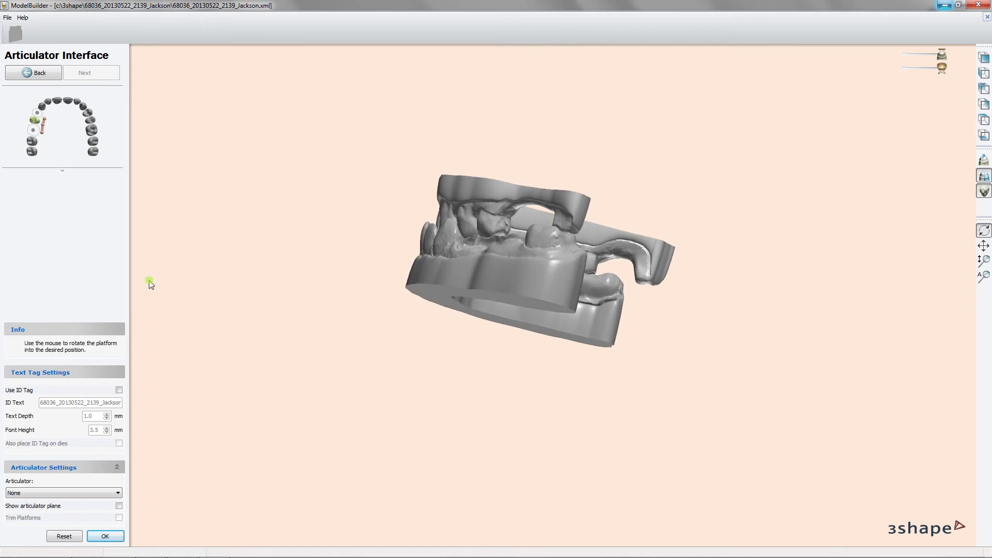
pyautogui.click(119, 391)
pyautogui.moveTo(119, 403); pyautogui.dragTo(4, 399)
pyautogui.press('Delete')
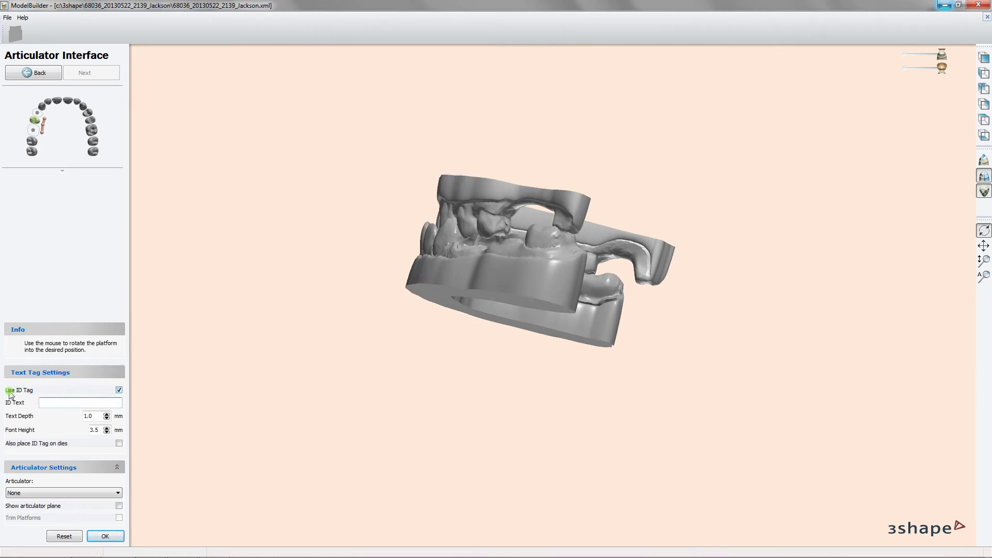
pyautogui.write('LabM')
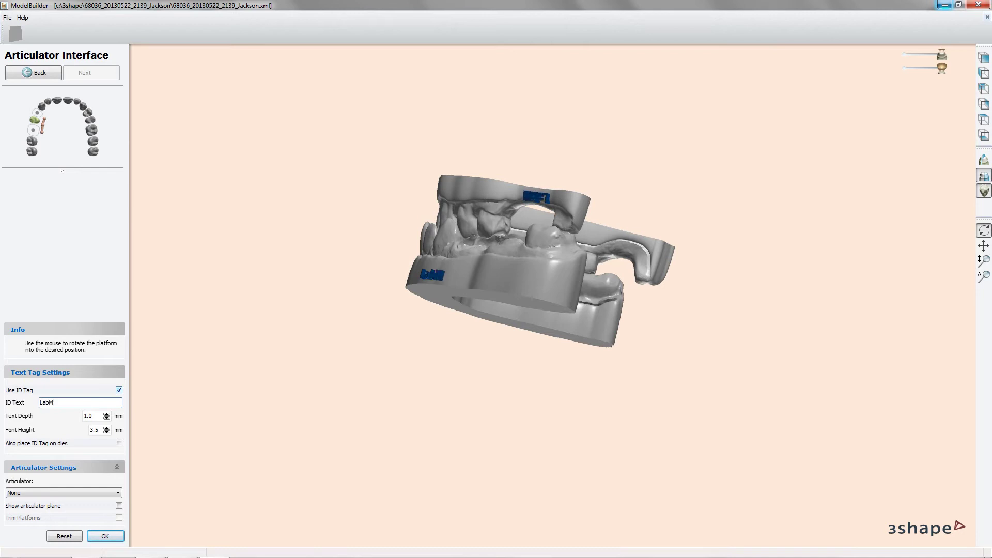
pyautogui.write('agic')
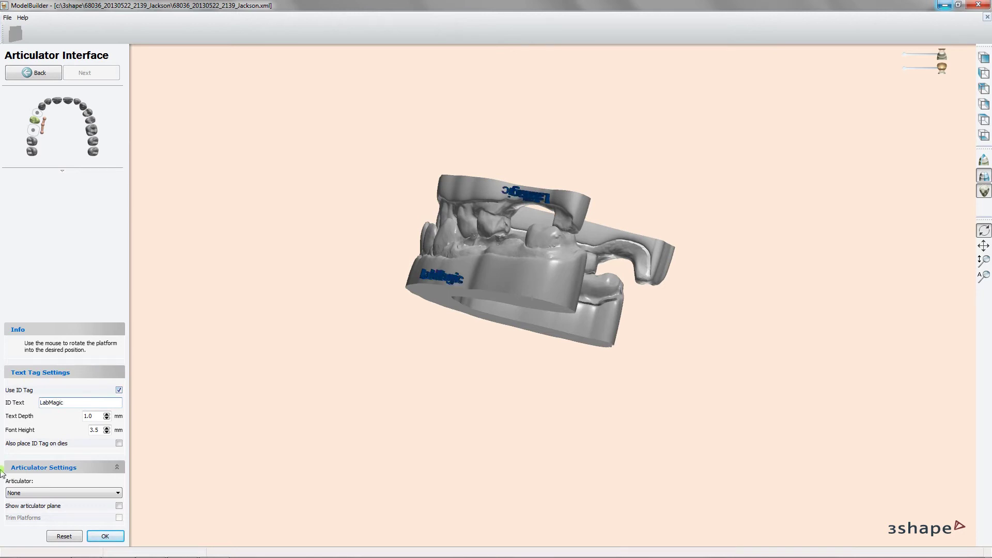
# Set the tag text depth to 1.2 mm and font height to 3.3 mm
pyautogui.moveTo(505, 305); pyautogui.dragTo(516, 315)
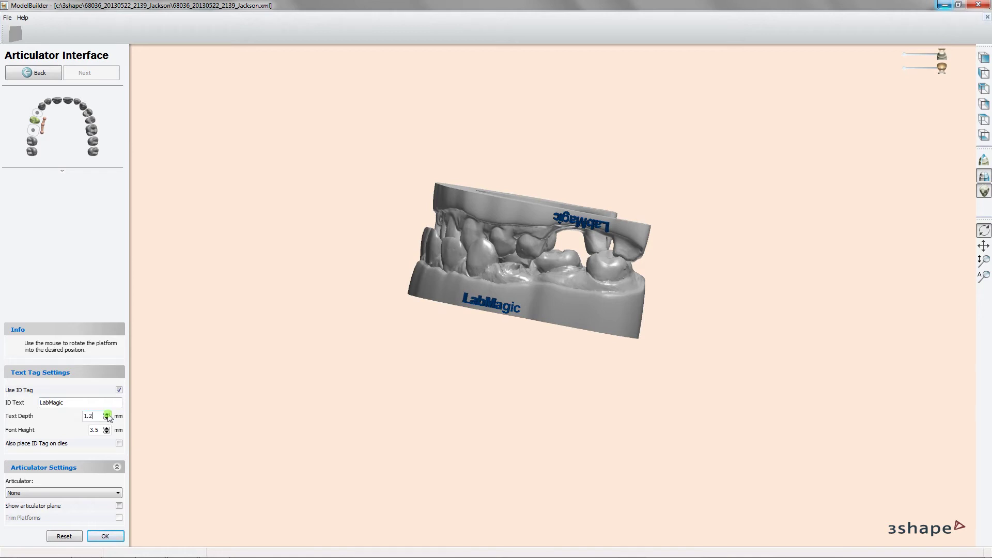
pyautogui.click(106, 432)
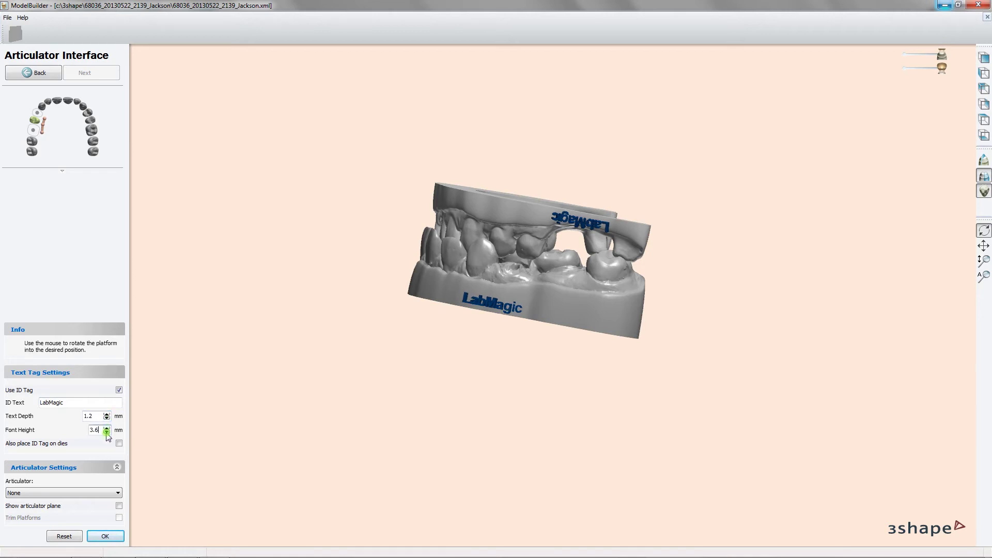
pyautogui.click(107, 432)
pyautogui.scroll(2, 584, 377)
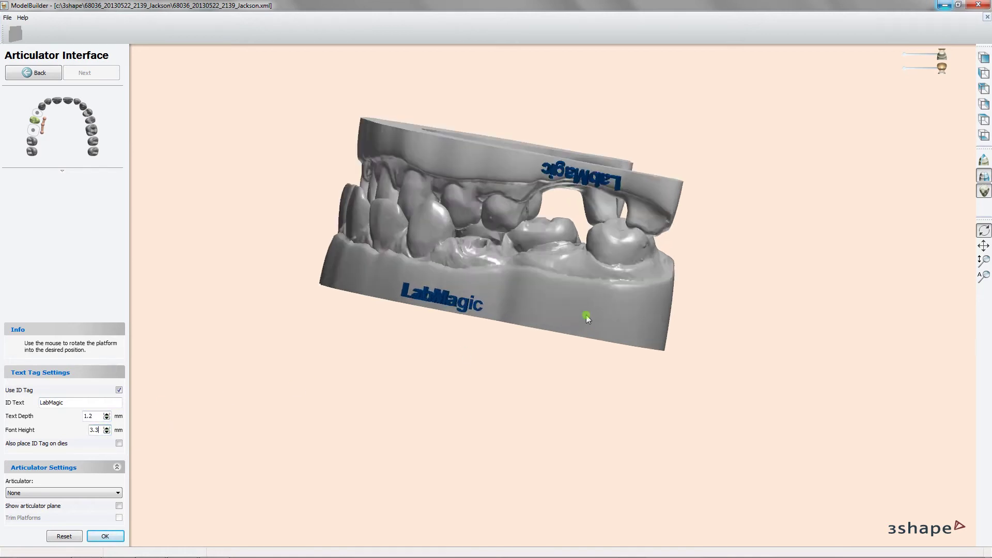
pyautogui.scroll(3, 571, 337)
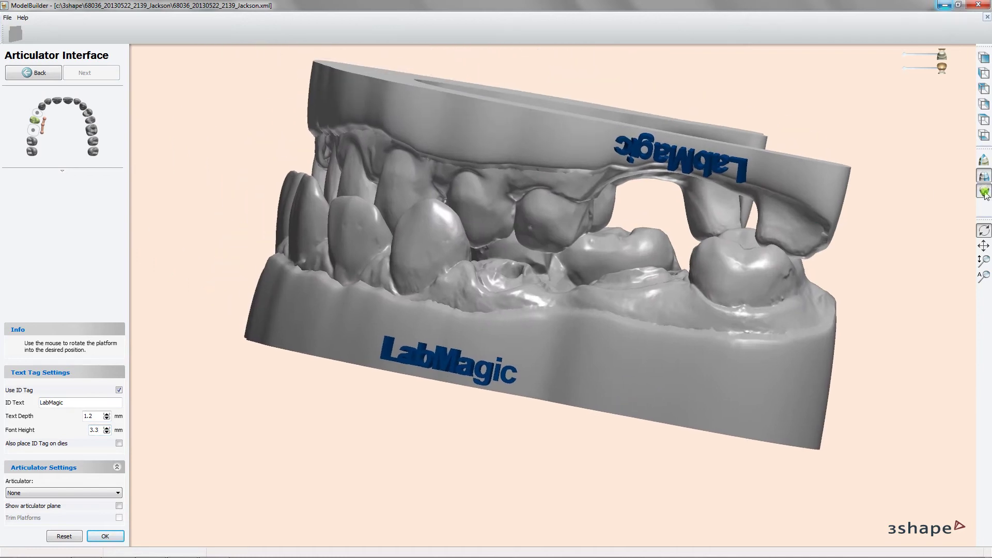
# Toggle material shading and check the articulator type list without changing it
pyautogui.click(985, 179)
pyautogui.moveTo(546, 327)
pyautogui.mouseDown()
pyautogui.moveTo(551, 318)
pyautogui.moveTo(554, 337)
pyautogui.moveTo(501, 311)
pyautogui.mouseUp()
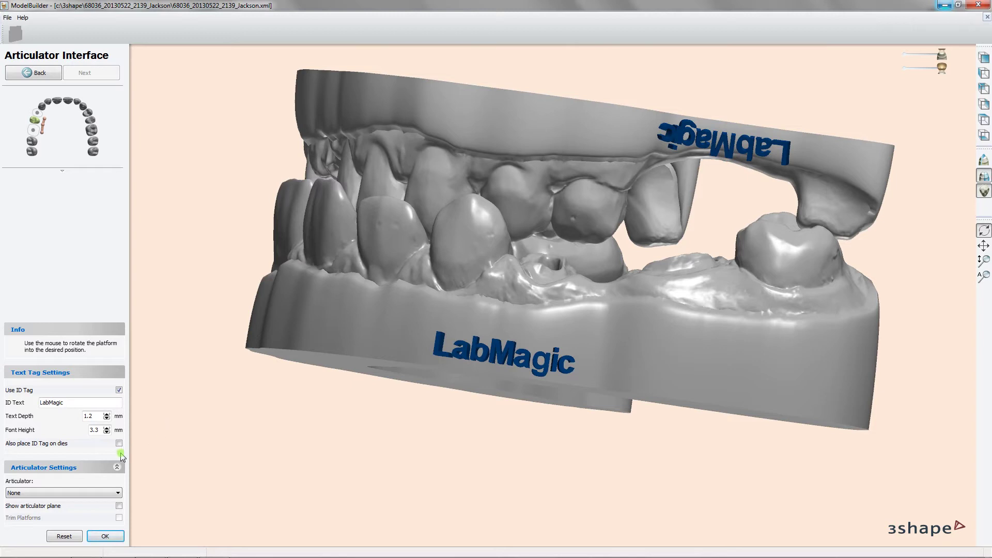
pyautogui.click(97, 495)
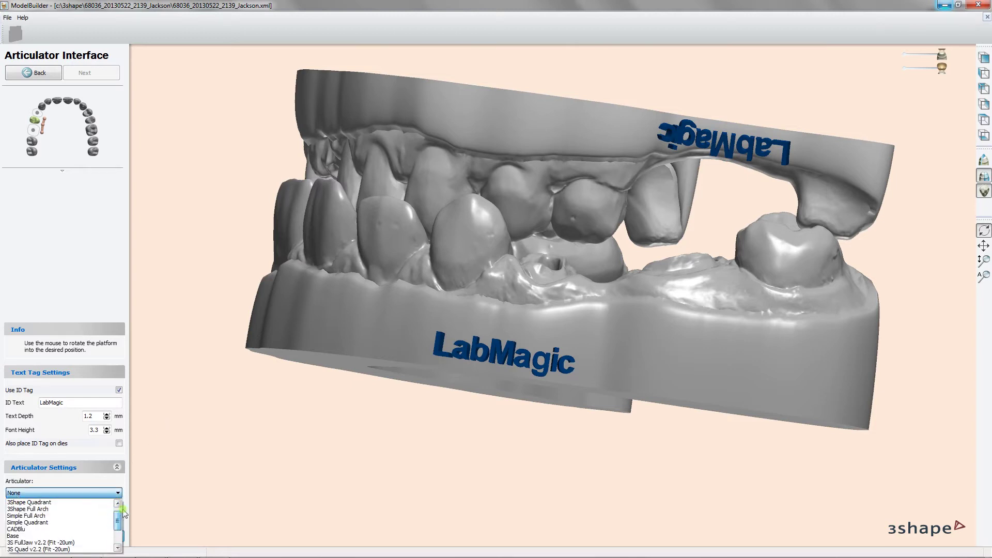
pyautogui.click(92, 352)
# Show the articulator plane and select the Baumann Evo MS2000 articulator
pyautogui.click(119, 506)
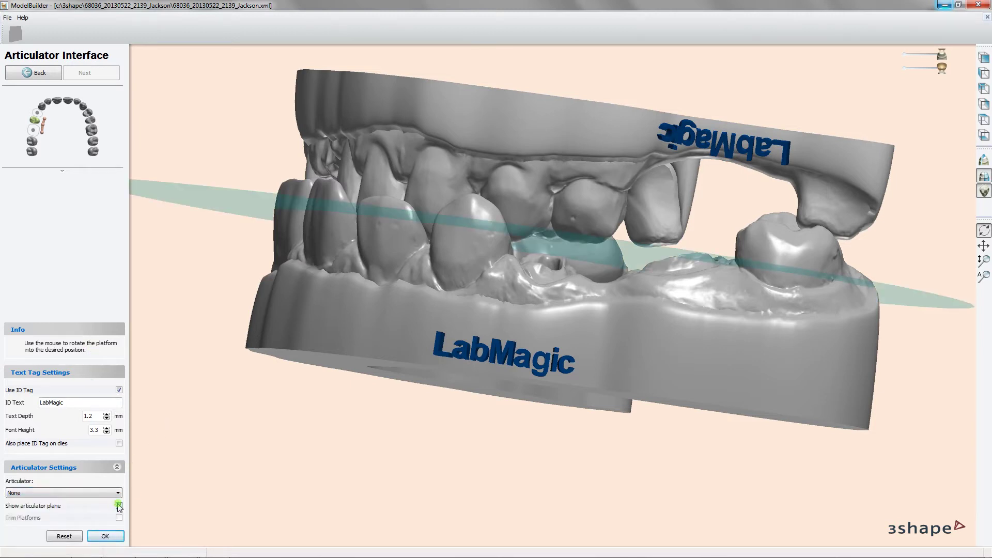
pyautogui.moveTo(274, 443)
pyautogui.mouseDown()
pyautogui.moveTo(270, 456)
pyautogui.moveTo(350, 452)
pyautogui.moveTo(381, 284)
pyautogui.moveTo(288, 254)
pyautogui.moveTo(593, 282)
pyautogui.moveTo(604, 355)
pyautogui.moveTo(612, 290)
pyautogui.mouseUp()
pyautogui.scroll(-1, 612, 286)
pyautogui.click(96, 497)
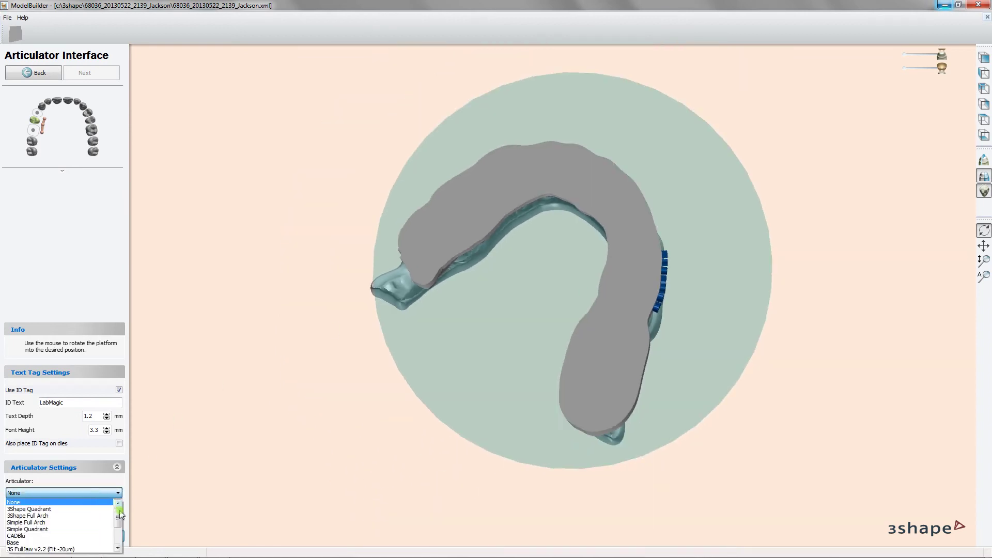
pyautogui.scroll(-3, 62, 522)
pyautogui.click(51, 541)
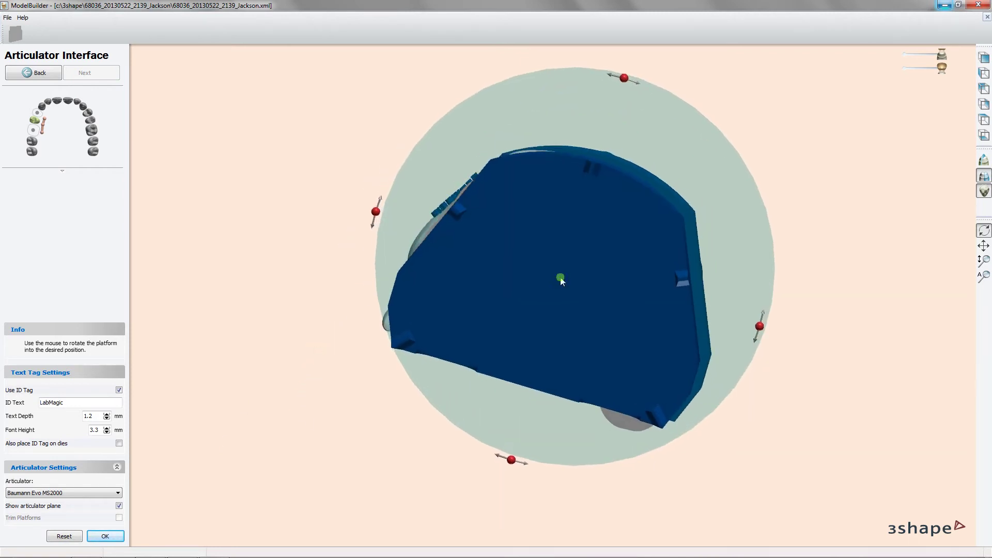
# Hide the articulator plane and switch to 3S FullJaw v2.2 (Fit -40um)
pyautogui.click(120, 506)
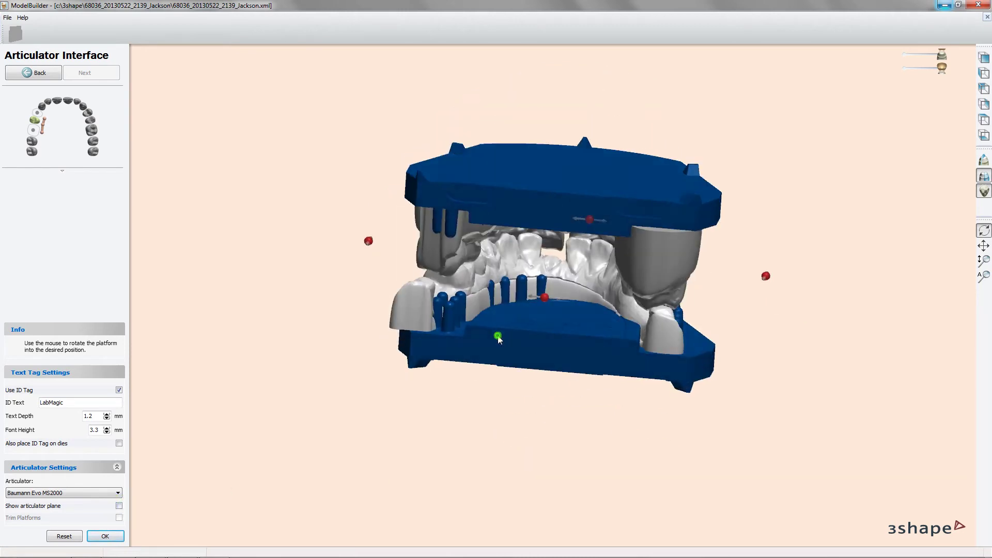
pyautogui.moveTo(563, 293)
pyautogui.mouseDown(button='right')
pyautogui.moveTo(592, 330)
pyautogui.moveTo(657, 348)
pyautogui.moveTo(538, 350)
pyautogui.moveTo(426, 394)
pyautogui.mouseUp(button='right')
pyautogui.moveTo(450, 435)
pyautogui.mouseDown(button='right')
pyautogui.moveTo(472, 470)
pyautogui.moveTo(381, 372)
pyautogui.moveTo(393, 423)
pyautogui.mouseUp(button='right')
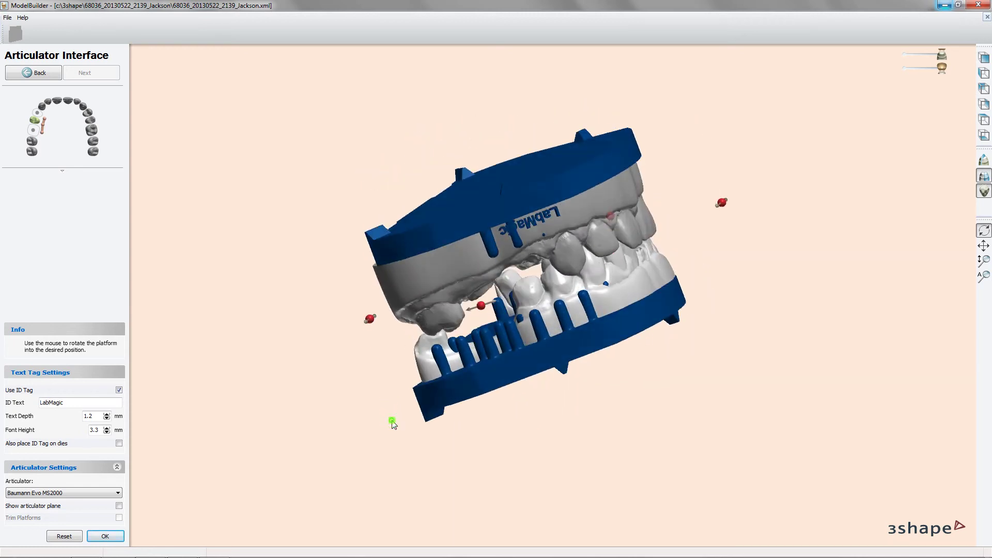
pyautogui.click(89, 494)
pyautogui.click(58, 542)
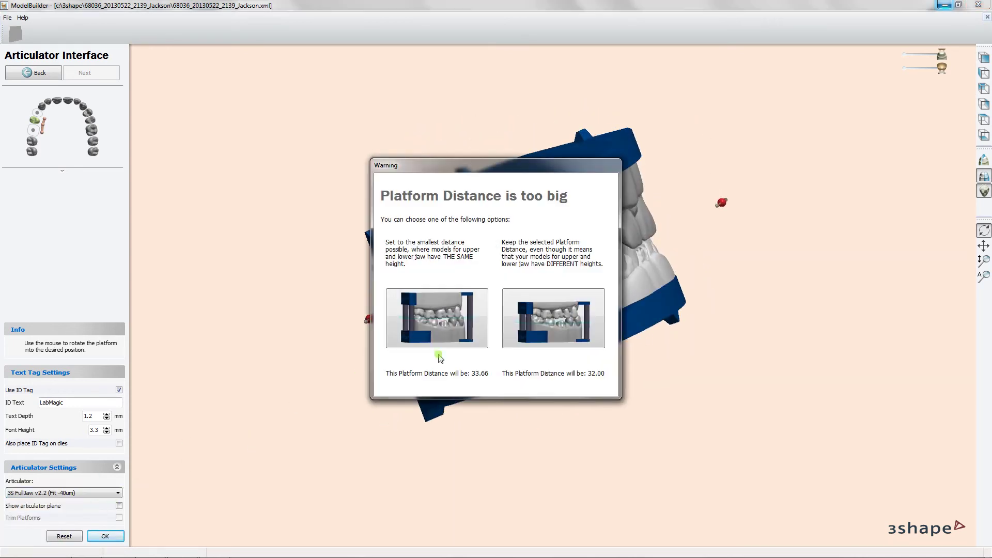
# Keep upper and lower models at the same height and inspect the fitted platforms
pyautogui.click(437, 353)
pyautogui.moveTo(410, 375)
pyautogui.mouseDown(button='right')
pyautogui.moveTo(507, 368)
pyautogui.moveTo(516, 403)
pyautogui.moveTo(512, 361)
pyautogui.moveTo(420, 347)
pyautogui.moveTo(492, 393)
pyautogui.moveTo(627, 354)
pyautogui.moveTo(537, 359)
pyautogui.mouseUp(button='right')
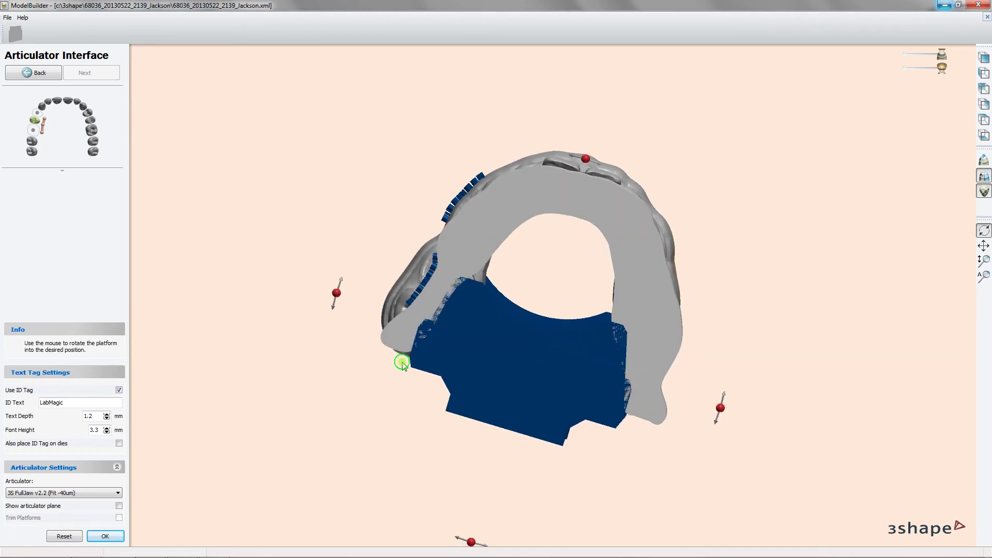
pyautogui.moveTo(402, 363)
pyautogui.mouseDown(button='right')
pyautogui.moveTo(410, 272)
pyautogui.moveTo(394, 273)
pyautogui.moveTo(383, 321)
pyautogui.moveTo(426, 272)
pyautogui.moveTo(505, 262)
pyautogui.moveTo(496, 296)
pyautogui.moveTo(556, 282)
pyautogui.mouseUp(button='right')
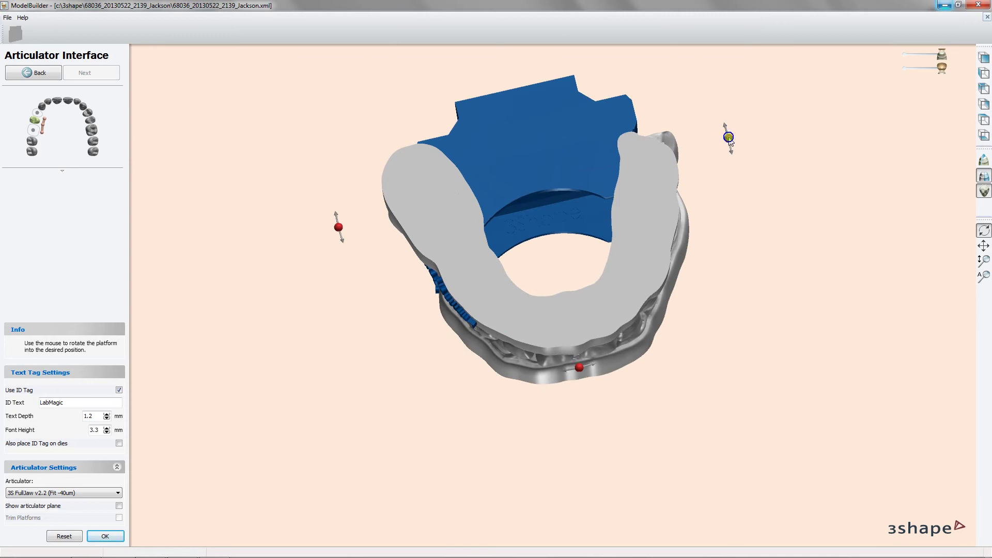
pyautogui.moveTo(728, 137); pyautogui.dragTo(732, 147)
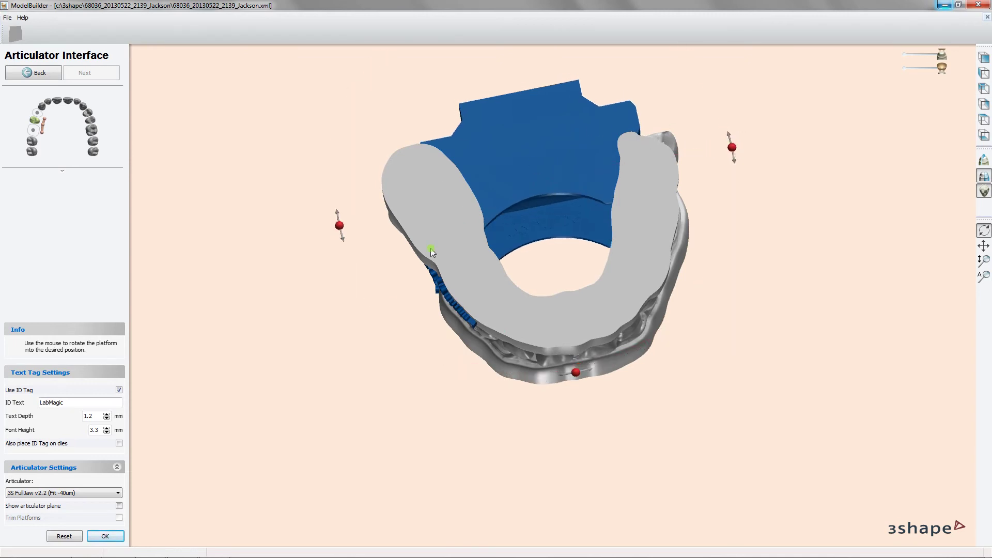
pyautogui.moveTo(432, 252)
pyautogui.mouseDown(button='right')
pyautogui.moveTo(454, 177)
pyautogui.moveTo(505, 171)
pyautogui.moveTo(605, 181)
pyautogui.moveTo(573, 210)
pyautogui.mouseUp(button='right')
pyautogui.moveTo(585, 169)
pyautogui.mouseDown(button='right')
pyautogui.moveTo(572, 217)
pyautogui.moveTo(598, 259)
pyautogui.moveTo(463, 232)
pyautogui.moveTo(532, 304)
pyautogui.moveTo(467, 317)
pyautogui.moveTo(565, 248)
pyautogui.moveTo(496, 273)
pyautogui.moveTo(545, 242)
pyautogui.moveTo(440, 237)
pyautogui.moveTo(449, 162)
pyautogui.moveTo(505, 204)
pyautogui.moveTo(540, 277)
pyautogui.moveTo(512, 310)
pyautogui.mouseUp(button='right')
# Try 3S FullJaw v2.2 (Fit 0um) with equal model heights, then browse the list for Fit -20um
pyautogui.click(106, 492)
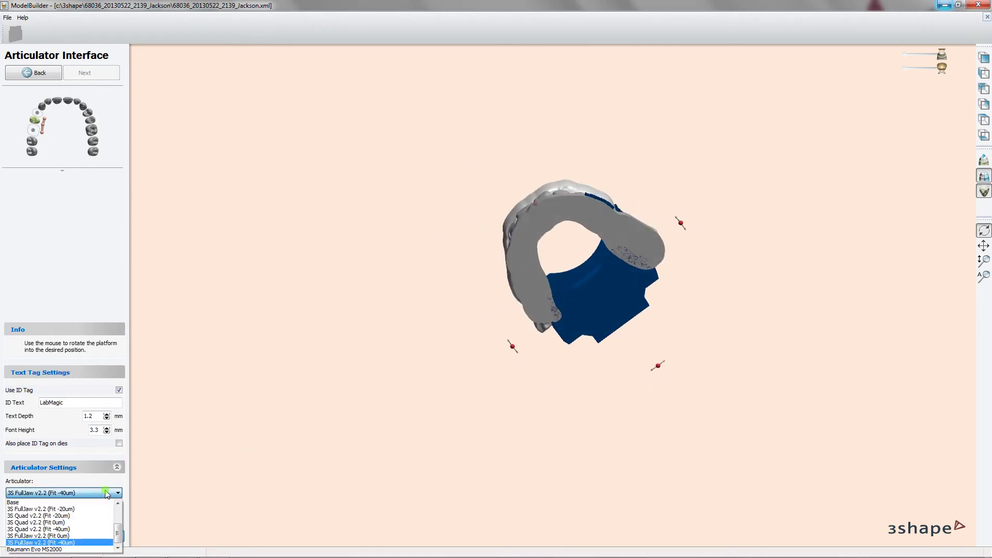
pyautogui.click(82, 536)
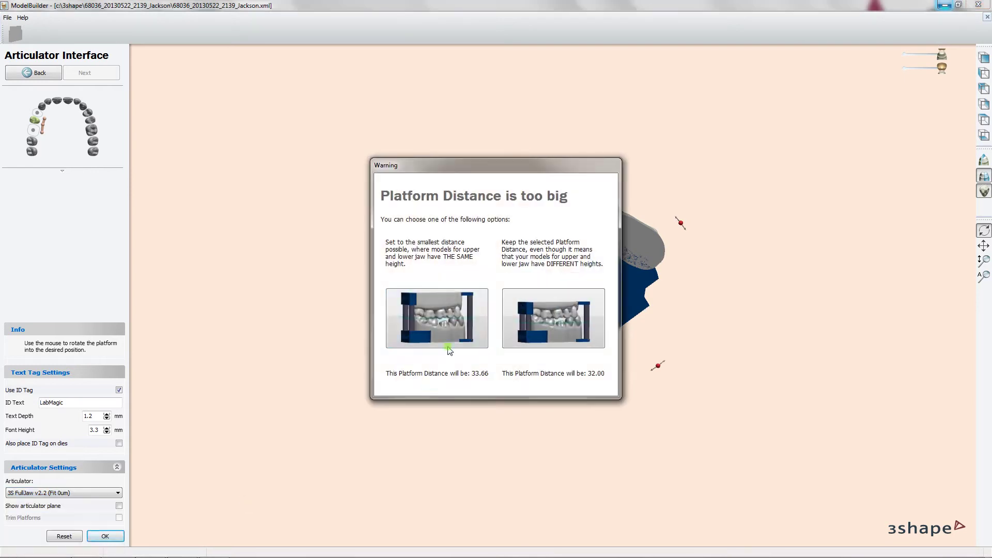
pyautogui.click(449, 345)
pyautogui.moveTo(465, 356)
pyautogui.mouseDown(button='right')
pyautogui.moveTo(492, 250)
pyautogui.moveTo(839, 401)
pyautogui.mouseUp(button='right')
pyautogui.rightClick(877, 548)
pyautogui.click(856, 495)
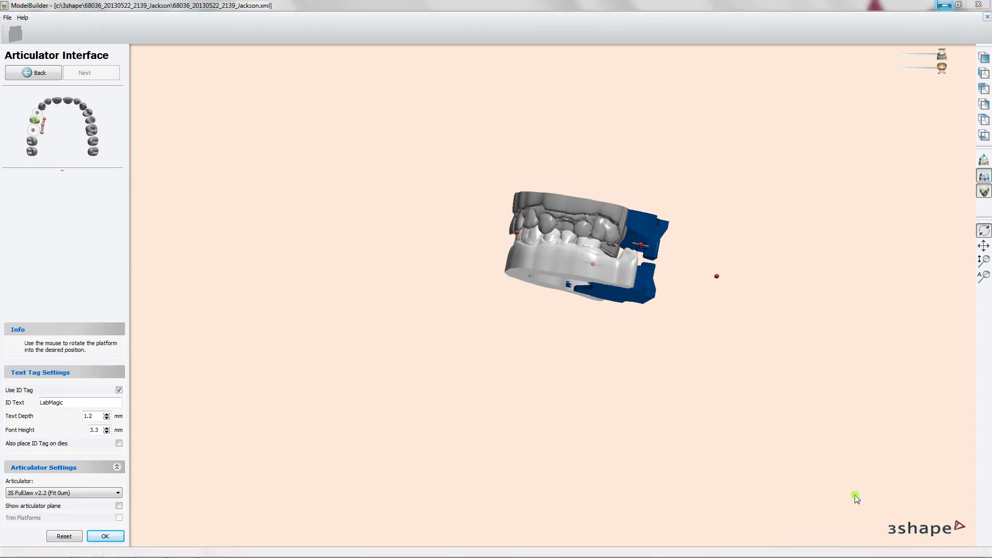
pyautogui.moveTo(775, 454); pyautogui.dragTo(632, 504, button='right')
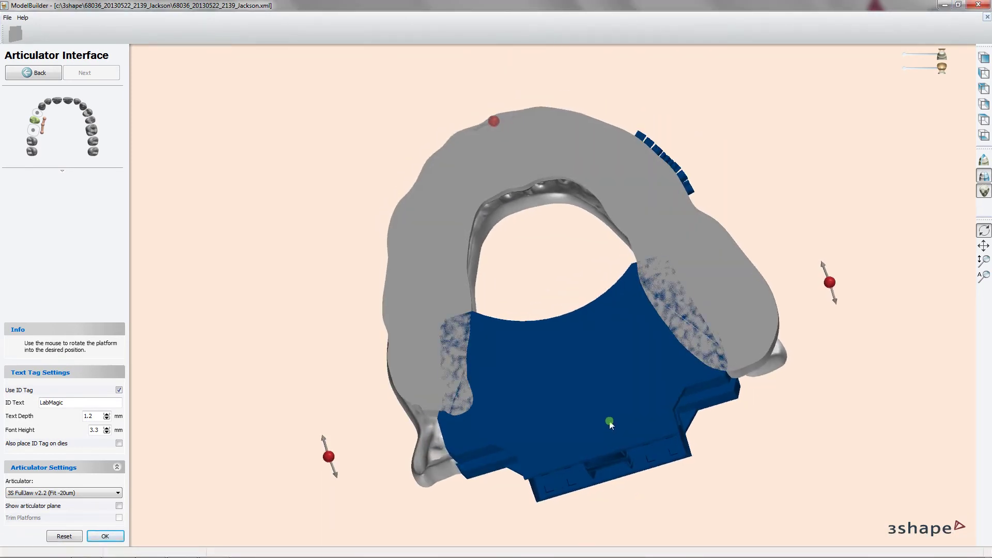
pyautogui.moveTo(571, 459)
pyautogui.mouseDown(button='right')
pyautogui.moveTo(536, 389)
pyautogui.moveTo(660, 381)
pyautogui.moveTo(638, 380)
pyautogui.mouseUp(button='right')
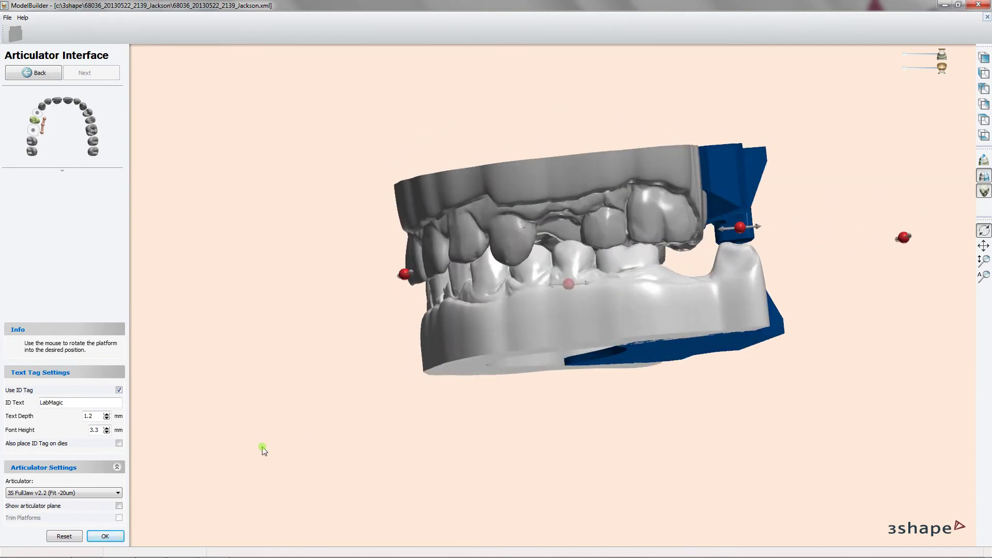
pyautogui.click(72, 494)
pyautogui.scroll(3, 108, 532)
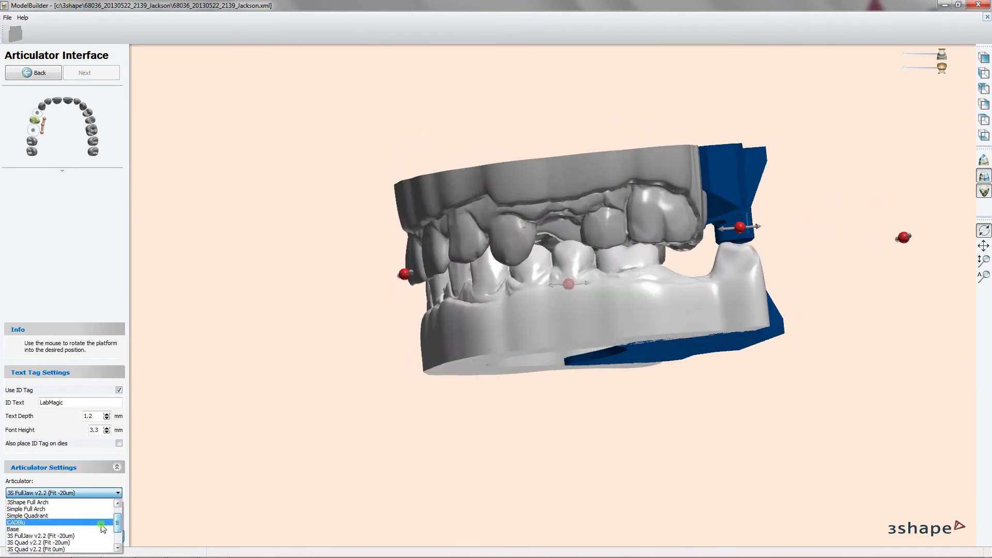
pyautogui.click(31, 522)
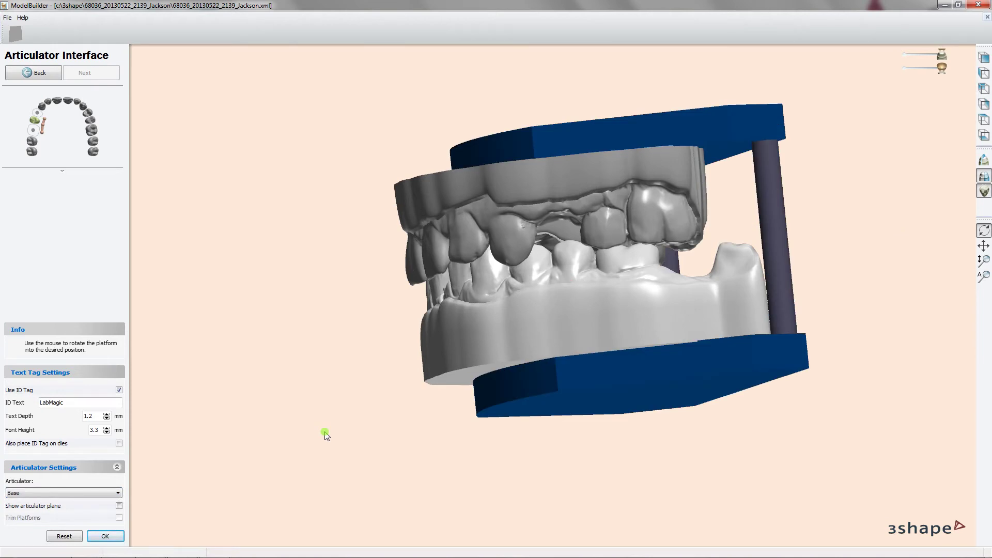
pyautogui.moveTo(852, 274)
pyautogui.mouseDown()
pyautogui.moveTo(786, 314)
pyautogui.moveTo(848, 295)
pyautogui.moveTo(646, 235)
pyautogui.moveTo(689, 221)
pyautogui.moveTo(576, 233)
pyautogui.moveTo(610, 254)
pyautogui.moveTo(713, 263)
pyautogui.moveTo(806, 290)
pyautogui.moveTo(550, 149)
pyautogui.moveTo(596, 164)
pyautogui.moveTo(678, 412)
pyautogui.moveTo(764, 261)
pyautogui.moveTo(814, 261)
pyautogui.mouseUp()
pyautogui.click(120, 493)
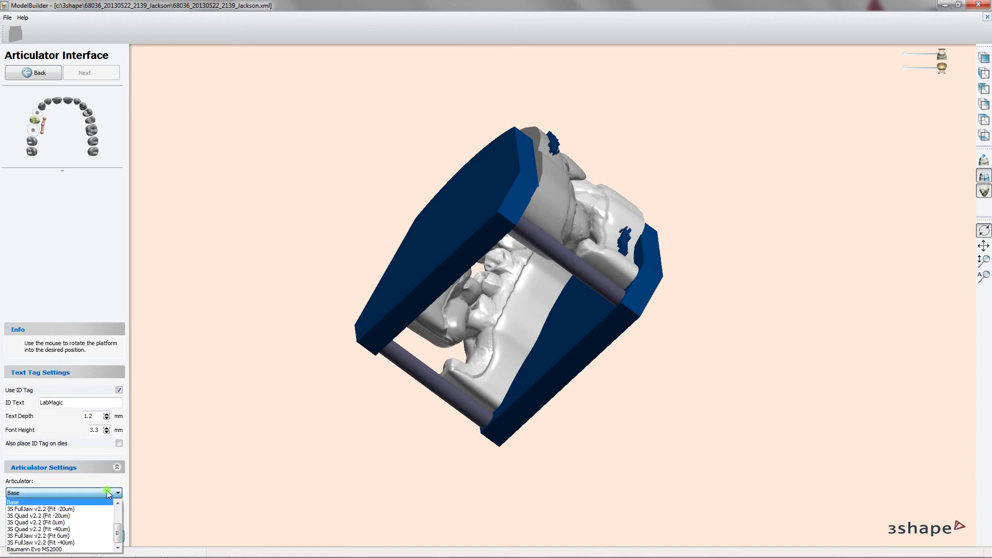
pyautogui.click(119, 504)
pyautogui.click(118, 504)
pyautogui.click(119, 504)
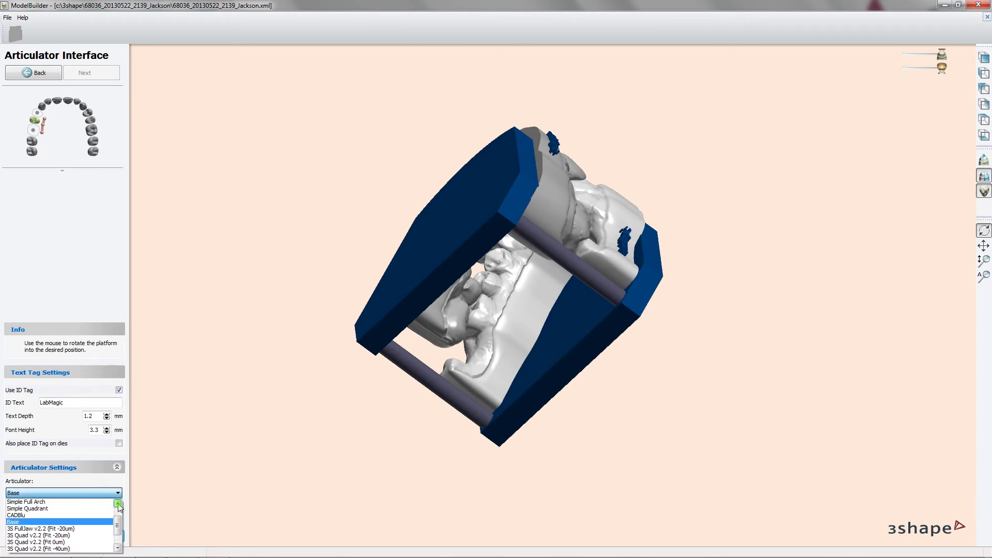
pyautogui.click(81, 515)
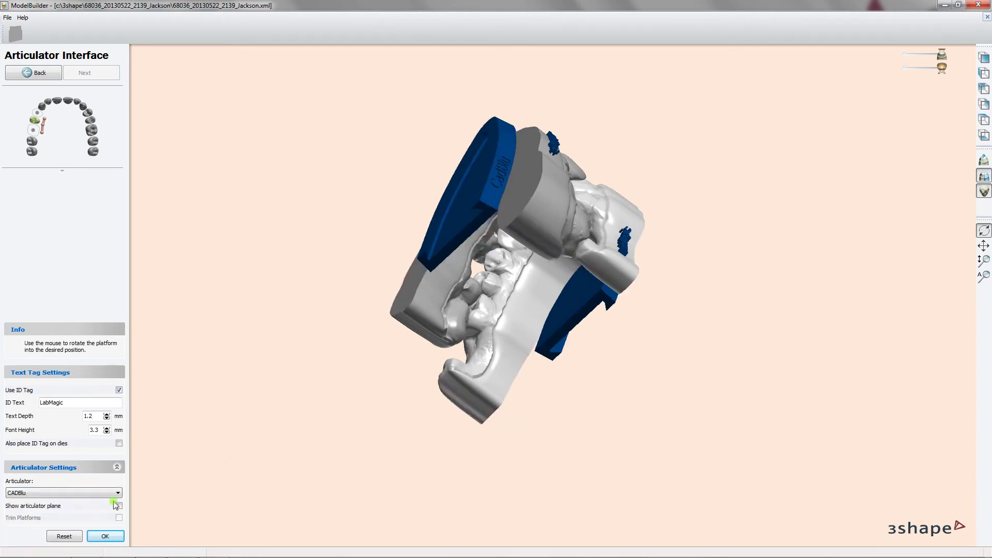
pyautogui.moveTo(199, 422)
pyautogui.mouseDown()
pyautogui.moveTo(372, 381)
pyautogui.moveTo(523, 256)
pyautogui.moveTo(545, 275)
pyautogui.moveTo(522, 272)
pyautogui.moveTo(510, 261)
pyautogui.moveTo(587, 284)
pyautogui.moveTo(228, 331)
pyautogui.mouseUp()
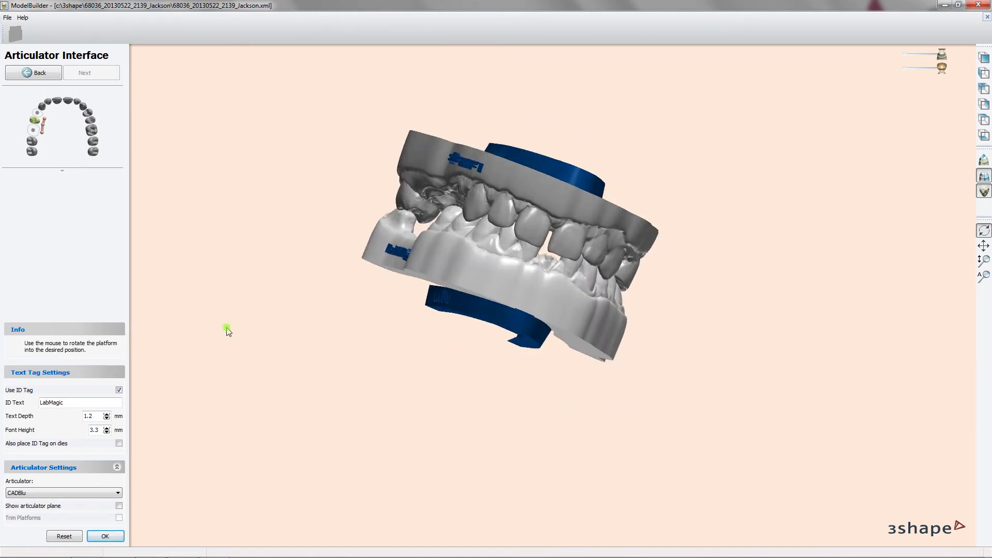
# Try Simple Quadrant, then fit 3Shape Full Arch platforms and answer the distance warning
pyautogui.click(67, 492)
pyautogui.moveTo(118, 533); pyautogui.dragTo(118, 523)
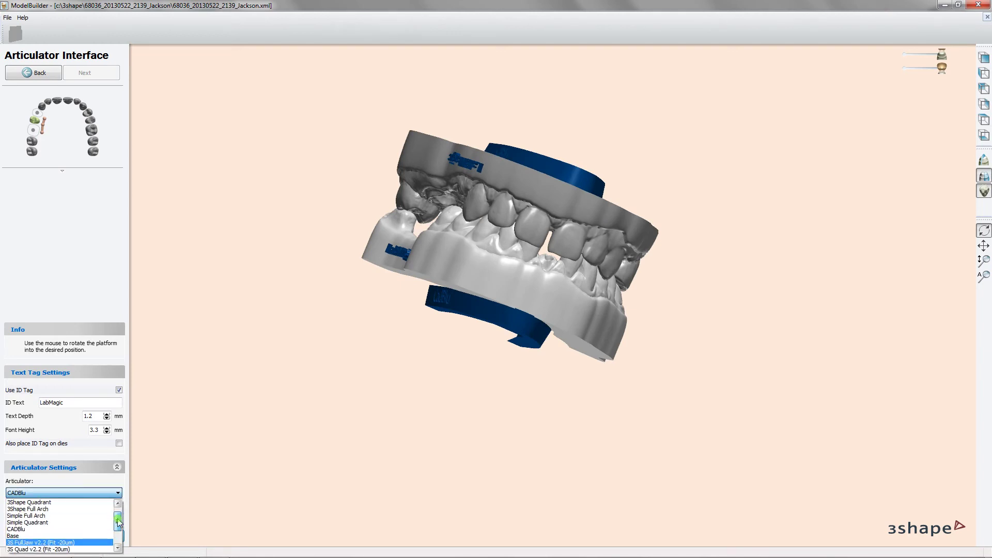
pyautogui.click(52, 523)
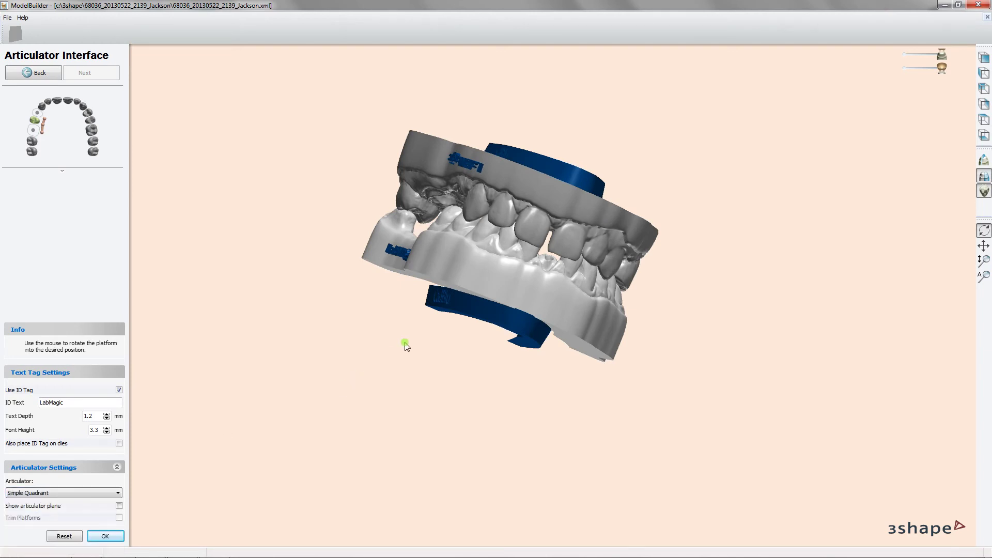
pyautogui.click(73, 492)
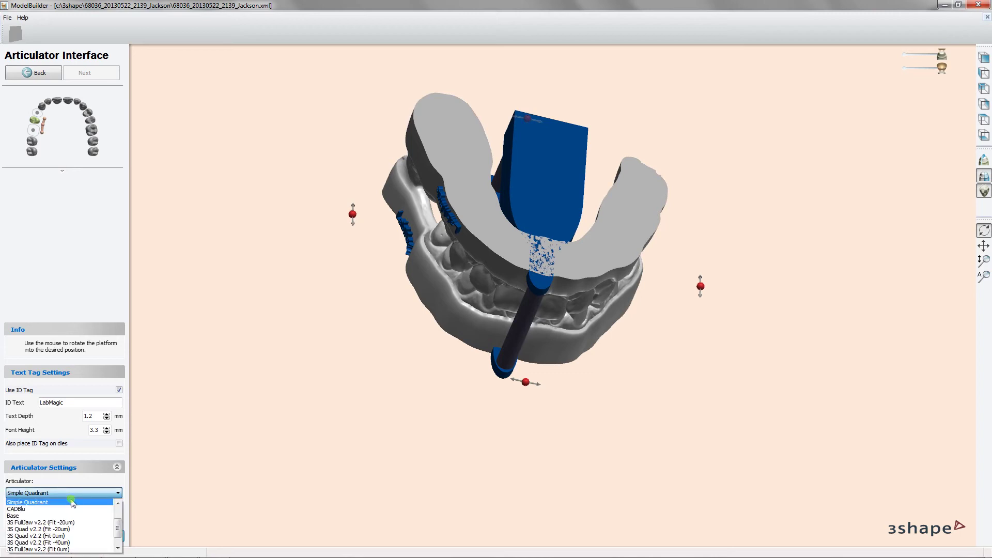
pyautogui.moveTo(118, 528); pyautogui.dragTo(117, 523)
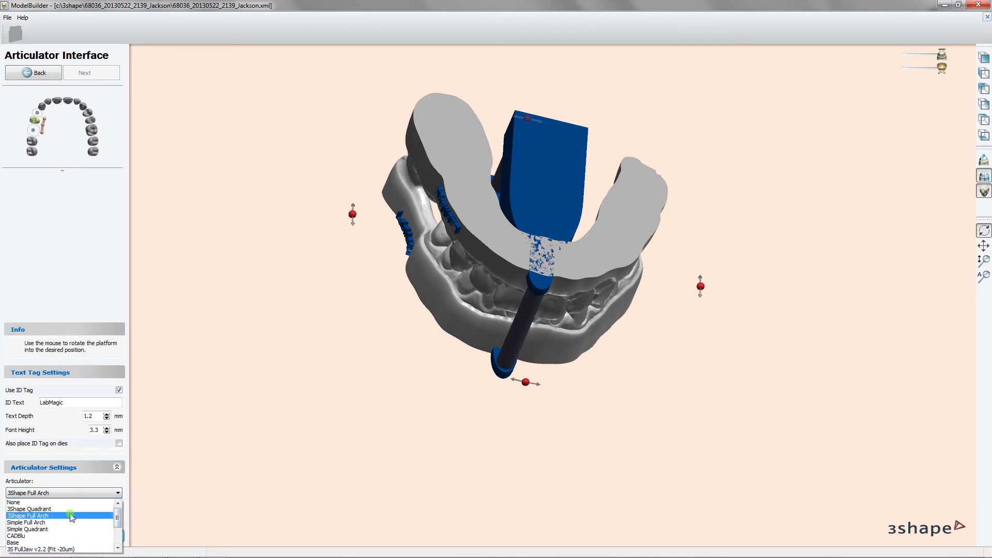
pyautogui.click(70, 516)
pyautogui.click(542, 326)
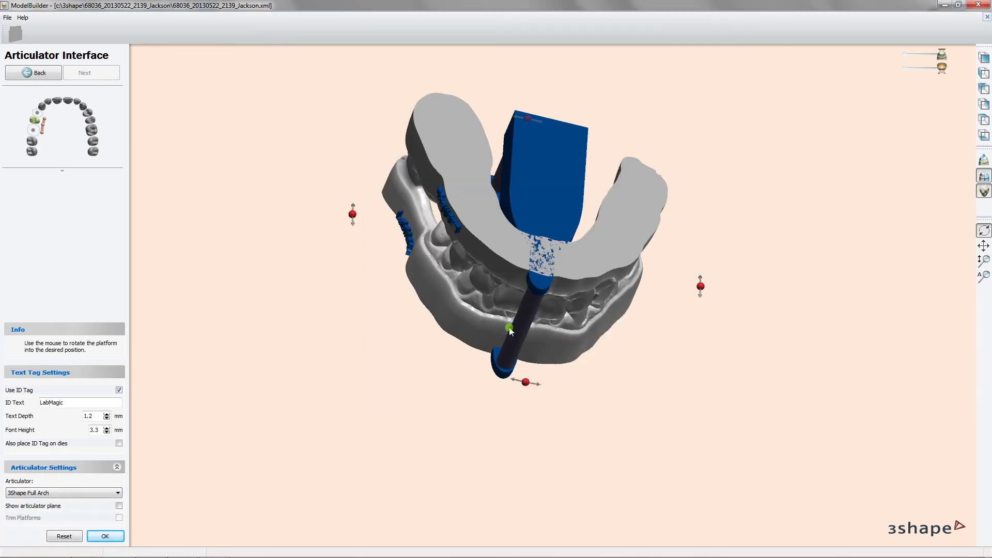
# Inspect the models from several views and rotate the platform slightly into position
pyautogui.moveTo(509, 331)
pyautogui.mouseDown()
pyautogui.moveTo(531, 251)
pyautogui.moveTo(516, 281)
pyautogui.moveTo(563, 199)
pyautogui.moveTo(567, 158)
pyautogui.moveTo(562, 176)
pyautogui.mouseUp()
pyautogui.moveTo(374, 415)
pyautogui.mouseDown()
pyautogui.moveTo(372, 310)
pyautogui.moveTo(321, 288)
pyautogui.moveTo(317, 250)
pyautogui.moveTo(200, 320)
pyautogui.moveTo(195, 288)
pyautogui.moveTo(195, 357)
pyautogui.mouseUp()
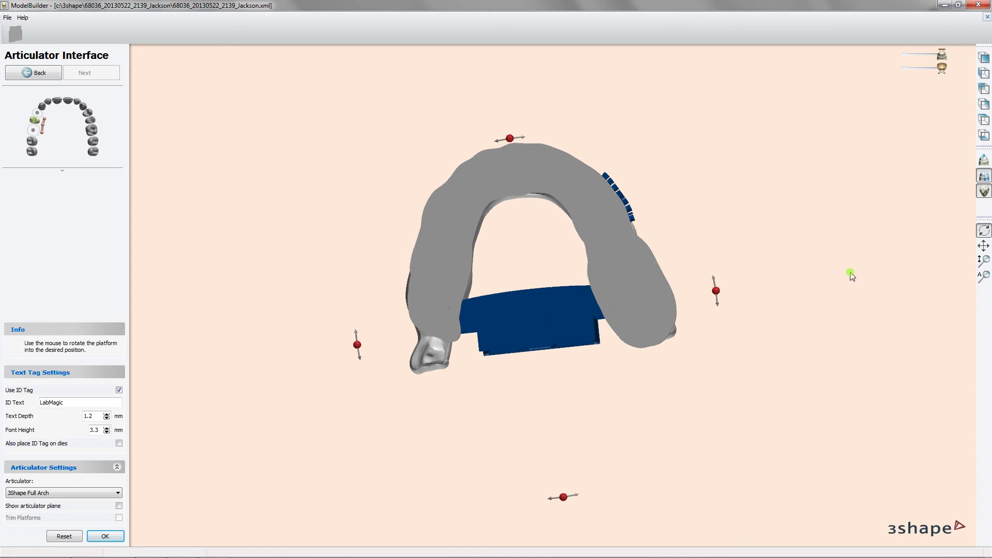
pyautogui.click(984, 119)
pyautogui.scroll(3, 642, 378)
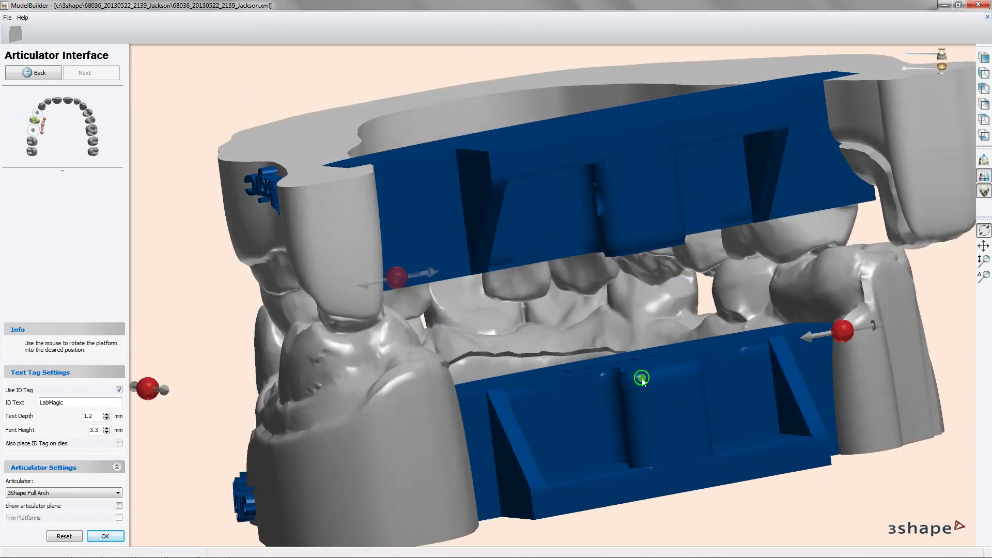
pyautogui.moveTo(642, 379); pyautogui.dragTo(632, 354)
pyautogui.scroll(-5, 631, 354)
pyautogui.moveTo(669, 289)
pyautogui.mouseDown()
pyautogui.moveTo(690, 395)
pyautogui.moveTo(646, 349)
pyautogui.moveTo(650, 425)
pyautogui.moveTo(498, 343)
pyautogui.moveTo(580, 365)
pyautogui.moveTo(695, 367)
pyautogui.moveTo(680, 433)
pyautogui.moveTo(813, 381)
pyautogui.moveTo(845, 382)
pyautogui.mouseUp()
pyautogui.moveTo(646, 394); pyautogui.dragTo(645, 396)
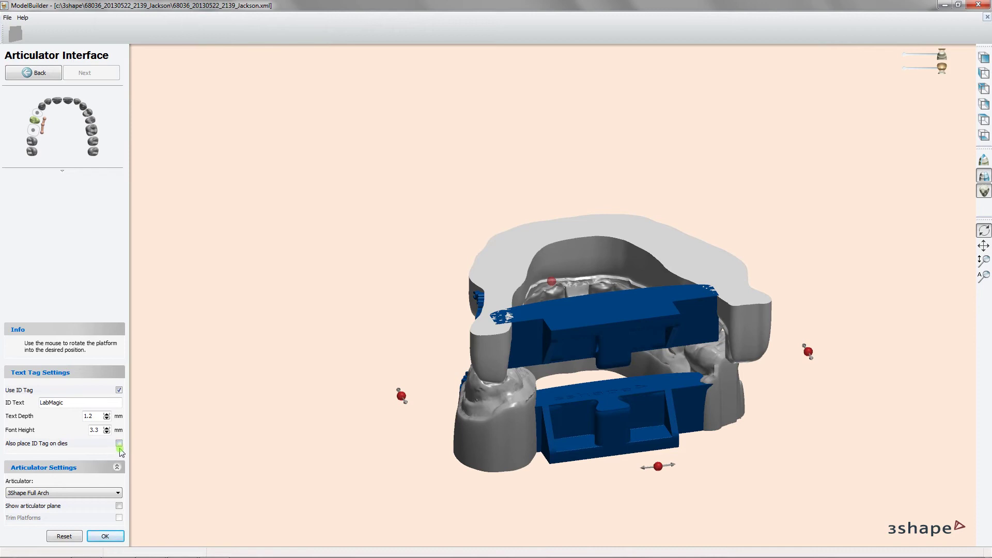
# Fit Simple Full Arch platforms and nudge the platform into position
pyautogui.click(105, 493)
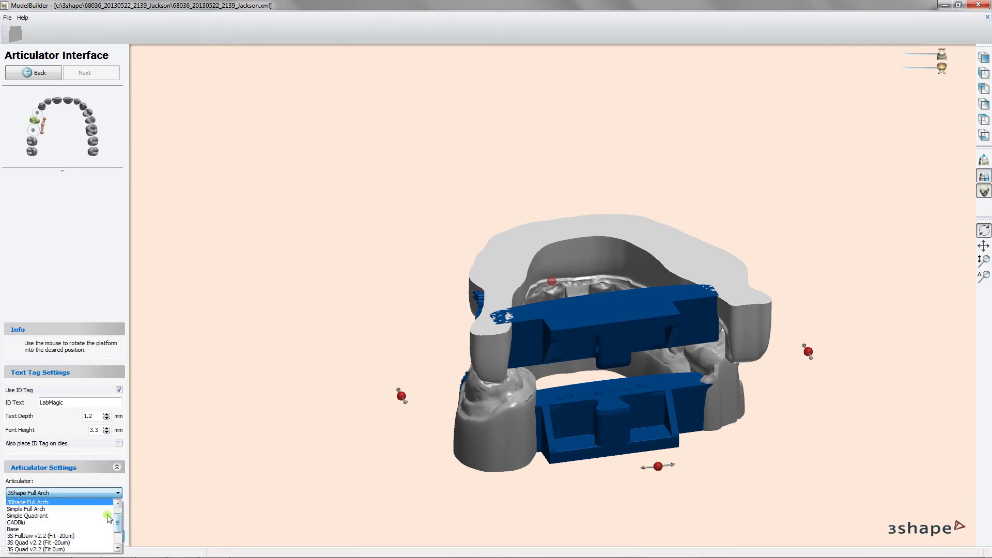
pyautogui.click(77, 509)
pyautogui.moveTo(261, 362)
pyautogui.mouseDown()
pyautogui.moveTo(266, 401)
pyautogui.moveTo(279, 416)
pyautogui.mouseUp()
pyautogui.moveTo(615, 403); pyautogui.dragTo(610, 399)
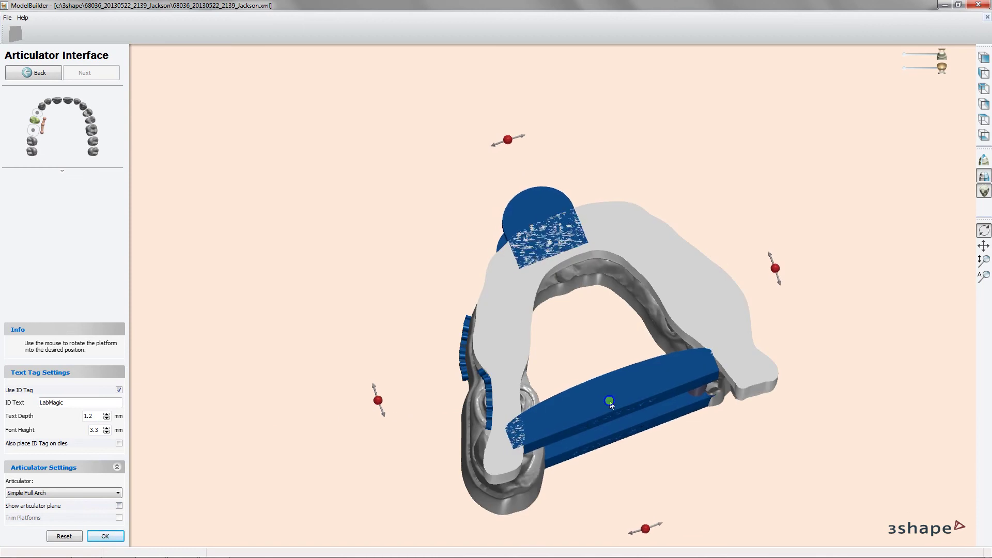
pyautogui.moveTo(451, 354)
pyautogui.mouseDown()
pyautogui.moveTo(523, 349)
pyautogui.moveTo(483, 401)
pyautogui.moveTo(497, 301)
pyautogui.moveTo(484, 290)
pyautogui.mouseUp()
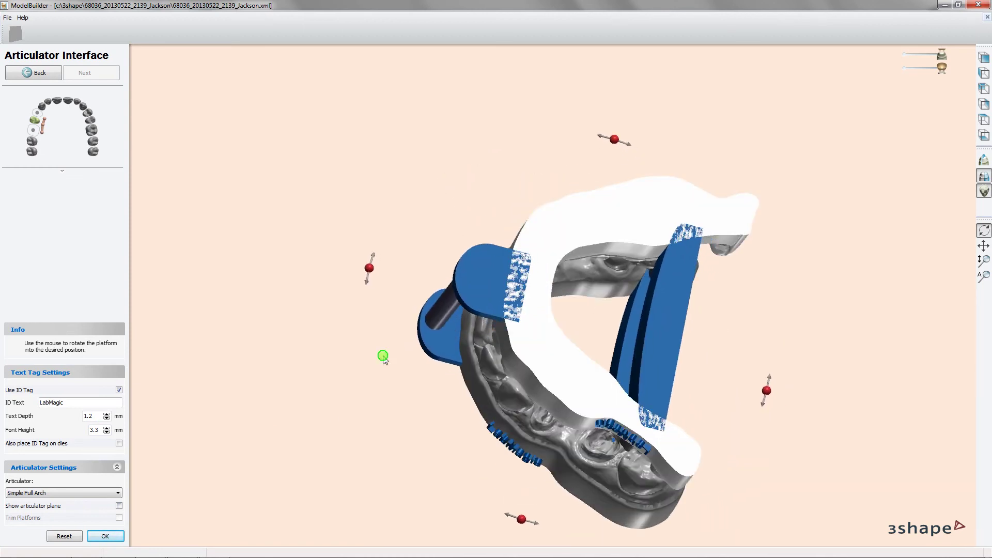
pyautogui.moveTo(381, 354)
pyautogui.mouseDown()
pyautogui.moveTo(393, 308)
pyautogui.moveTo(441, 294)
pyautogui.moveTo(454, 347)
pyautogui.moveTo(550, 324)
pyautogui.moveTo(656, 212)
pyautogui.moveTo(653, 188)
pyautogui.mouseUp()
pyautogui.moveTo(451, 327)
pyautogui.mouseDown()
pyautogui.moveTo(414, 296)
pyautogui.moveTo(408, 305)
pyautogui.moveTo(454, 330)
pyautogui.moveTo(640, 225)
pyautogui.moveTo(582, 436)
pyautogui.moveTo(547, 416)
pyautogui.moveTo(521, 217)
pyautogui.mouseUp()
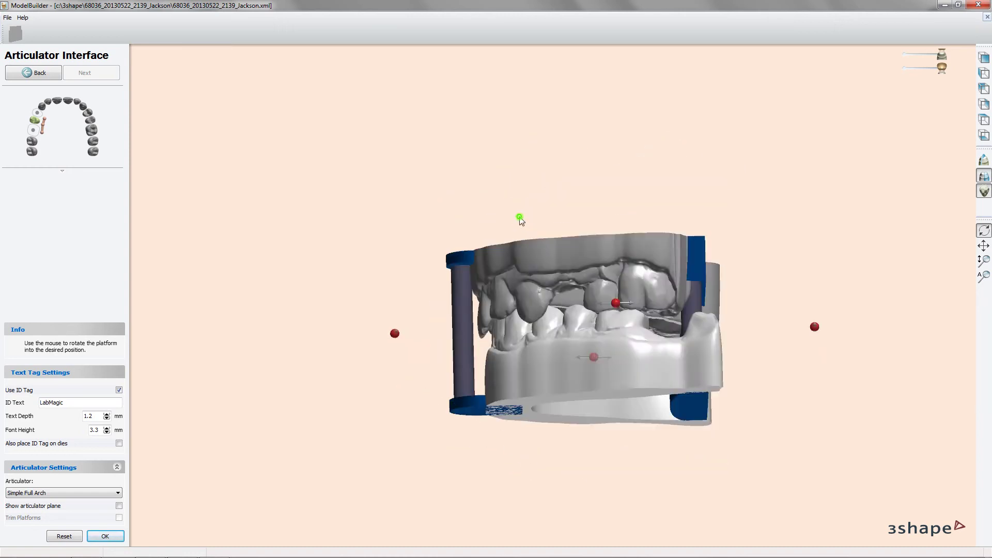
# Switch to a front view and select 3S FullJaw v2.2 (Fit -40um)
pyautogui.click(100, 416)
pyautogui.click(111, 493)
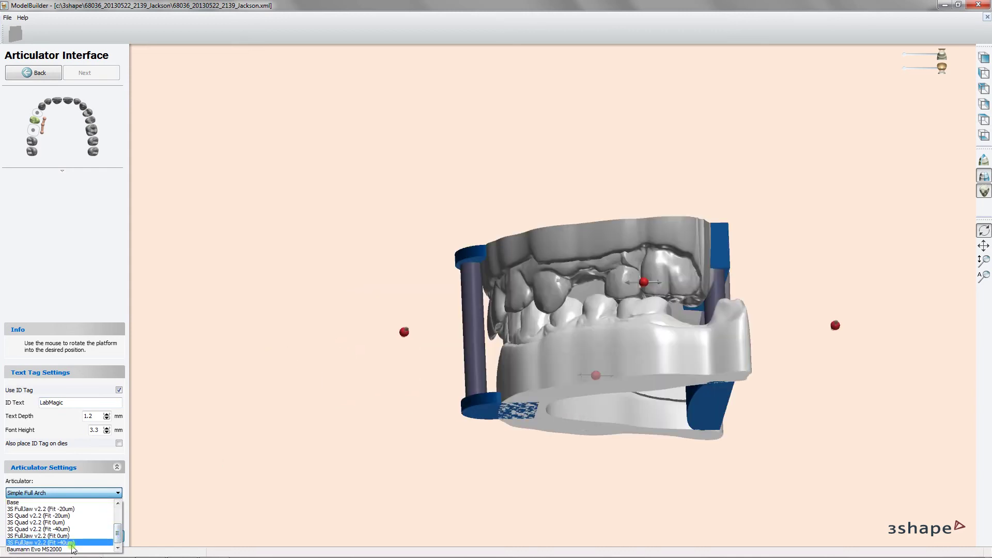
pyautogui.click(73, 542)
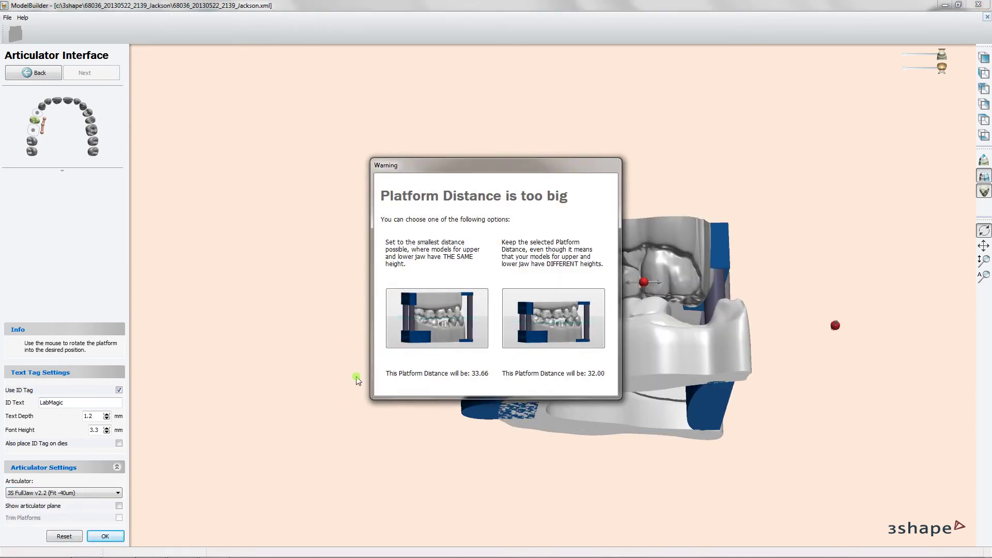
# Choose equal model heights, tilt the 3S FullJaw platform upward, and merge it into the models
pyautogui.click(439, 315)
pyautogui.moveTo(767, 224); pyautogui.dragTo(733, 318, button='right')
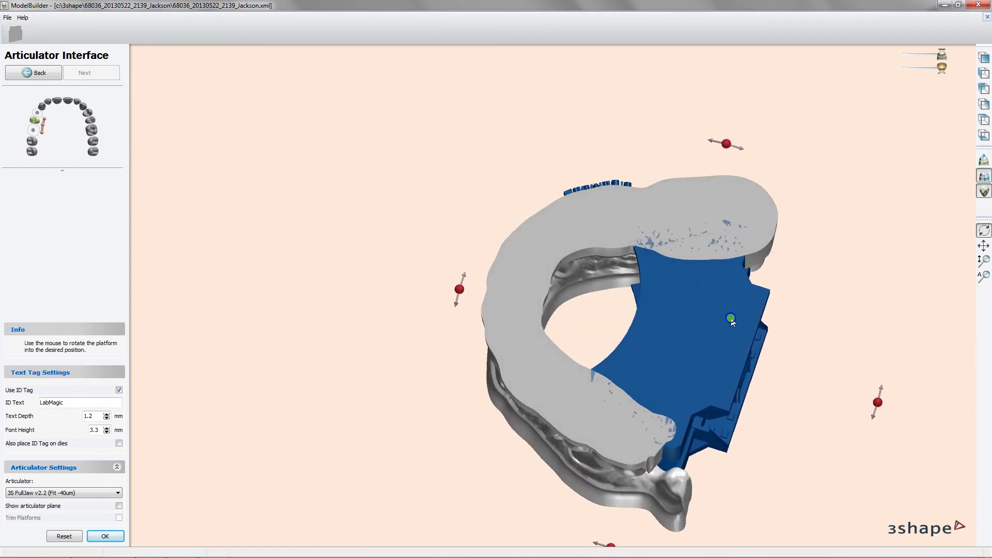
pyautogui.moveTo(601, 383)
pyautogui.mouseDown(button='right')
pyautogui.moveTo(560, 317)
pyautogui.moveTo(505, 332)
pyautogui.moveTo(658, 302)
pyautogui.moveTo(722, 381)
pyautogui.moveTo(632, 278)
pyautogui.moveTo(591, 336)
pyautogui.moveTo(651, 323)
pyautogui.moveTo(782, 348)
pyautogui.moveTo(658, 281)
pyautogui.moveTo(744, 227)
pyautogui.moveTo(700, 365)
pyautogui.moveTo(661, 441)
pyautogui.mouseUp(button='right')
pyautogui.moveTo(661, 441); pyautogui.dragTo(663, 399)
pyautogui.click(105, 537)
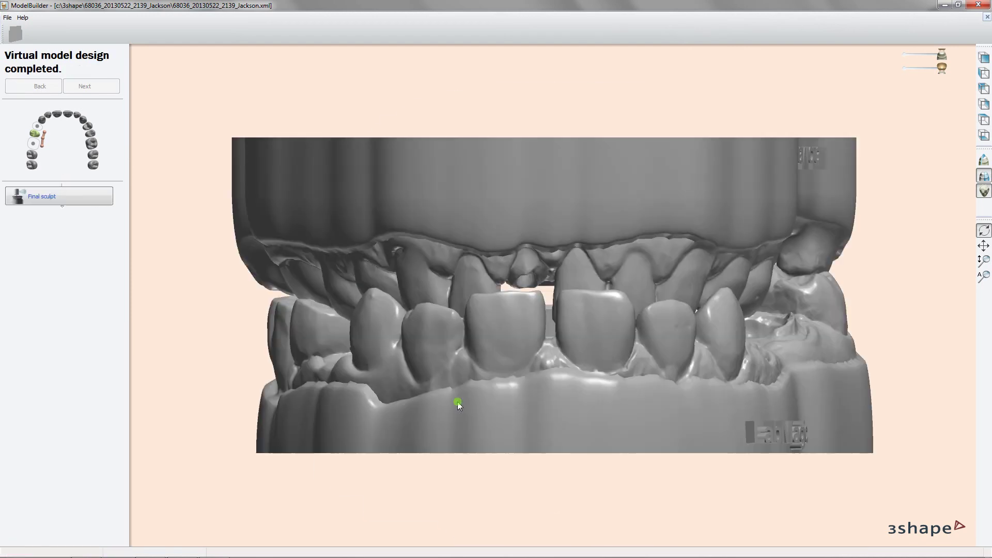
# Look over the finished model and enter the Final sculpt step
pyautogui.moveTo(640, 322)
pyautogui.mouseDown(button='right')
pyautogui.moveTo(599, 321)
pyautogui.moveTo(560, 370)
pyautogui.moveTo(567, 328)
pyautogui.moveTo(538, 281)
pyautogui.moveTo(601, 336)
pyautogui.moveTo(721, 281)
pyautogui.moveTo(817, 289)
pyautogui.moveTo(820, 384)
pyautogui.moveTo(643, 274)
pyautogui.moveTo(454, 248)
pyautogui.moveTo(545, 310)
pyautogui.moveTo(624, 268)
pyautogui.moveTo(731, 270)
pyautogui.moveTo(718, 310)
pyautogui.moveTo(684, 311)
pyautogui.moveTo(775, 293)
pyautogui.moveTo(706, 304)
pyautogui.moveTo(837, 343)
pyautogui.moveTo(789, 350)
pyautogui.moveTo(169, 188)
pyautogui.moveTo(444, 271)
pyautogui.moveTo(310, 284)
pyautogui.moveTo(215, 235)
pyautogui.mouseUp(button='right')
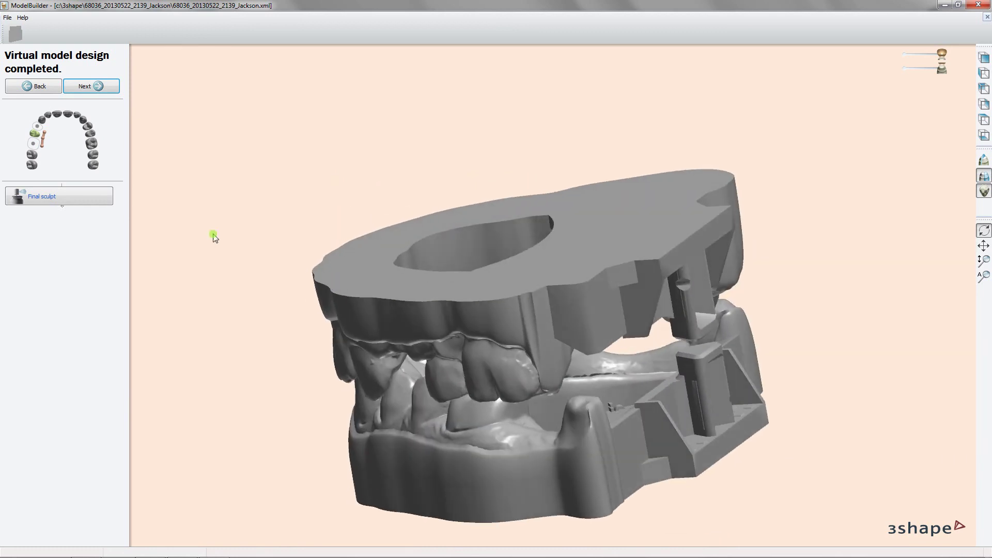
pyautogui.click(59, 197)
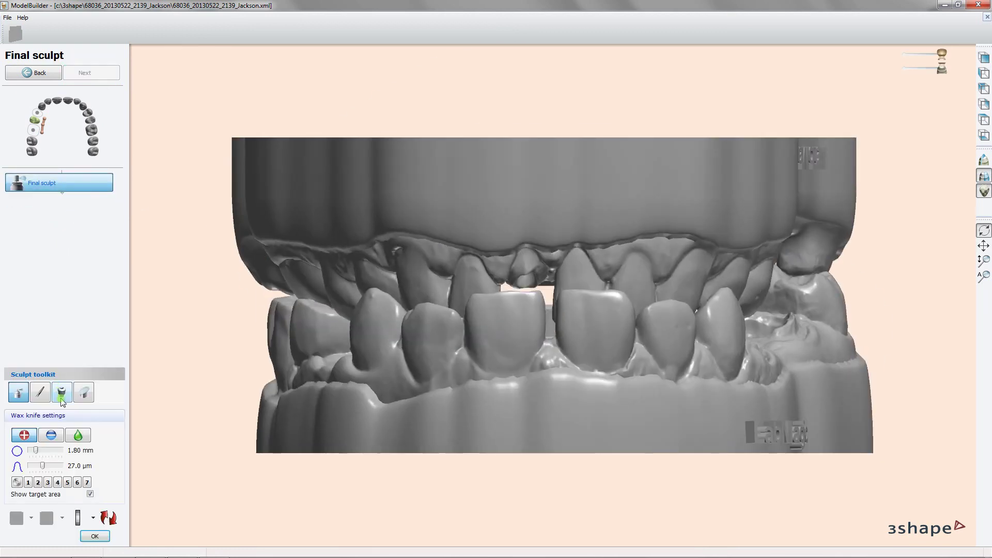
# Set the wax knife to smoothing at 5.00 mm and close the final sculpt with OK
pyautogui.click(78, 435)
pyautogui.moveTo(731, 210)
pyautogui.mouseDown(button='right')
pyautogui.moveTo(595, 228)
pyautogui.moveTo(472, 428)
pyautogui.mouseUp(button='right')
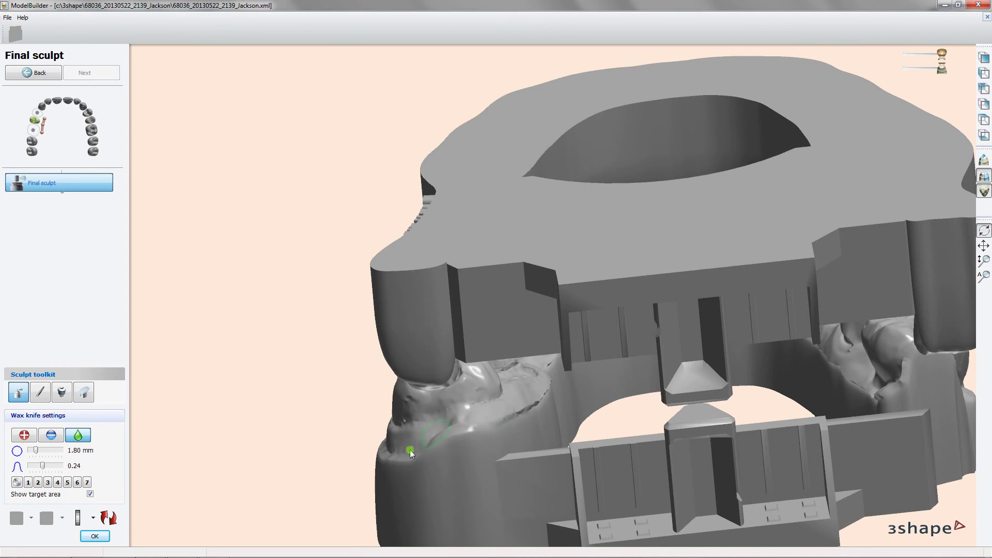
pyautogui.moveTo(834, 277); pyautogui.dragTo(919, 377, button='right')
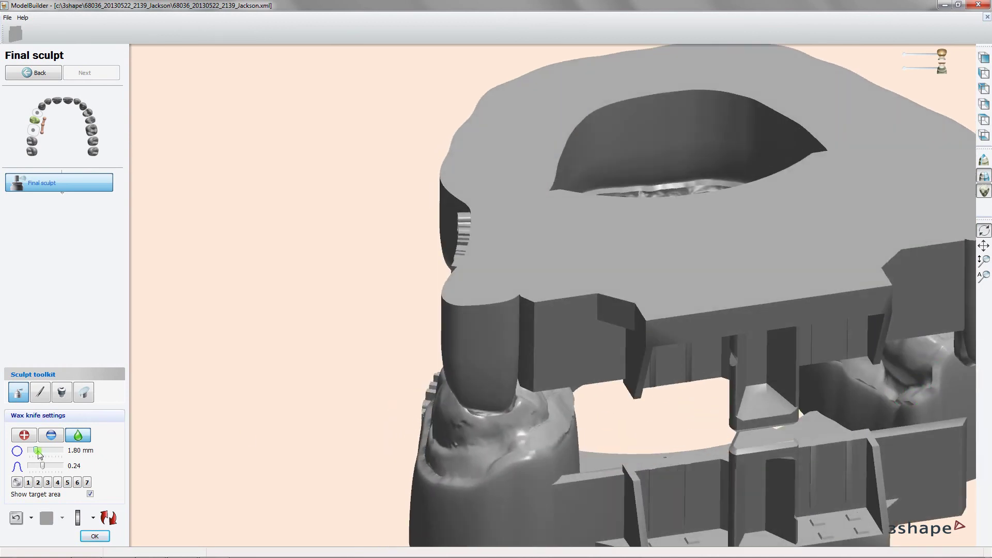
pyautogui.keyDown('ctrl'); pyautogui.scroll(5, 842, 377); pyautogui.keyUp('ctrl')
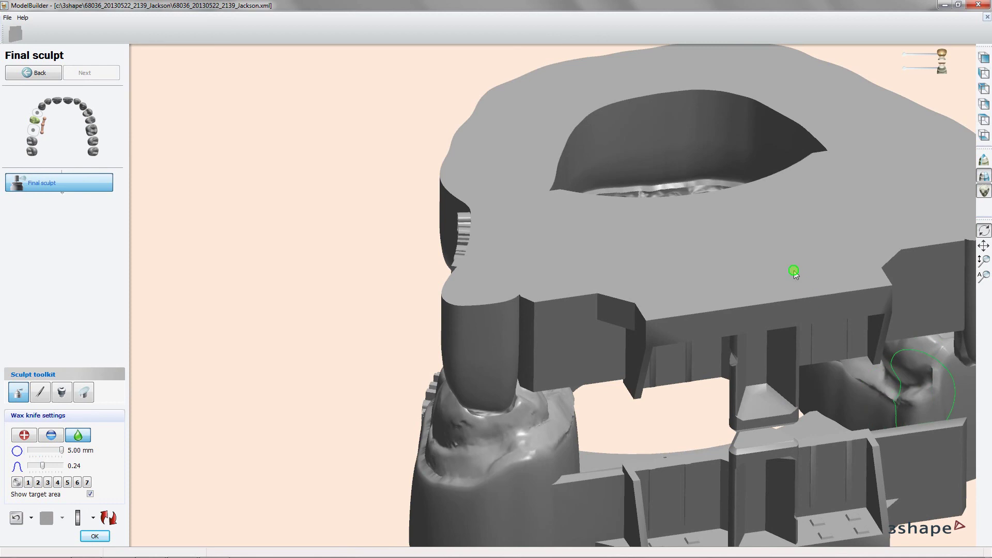
pyautogui.moveTo(793, 270)
pyautogui.mouseDown(button='right')
pyautogui.moveTo(706, 267)
pyautogui.moveTo(682, 416)
pyautogui.moveTo(689, 389)
pyautogui.moveTo(591, 398)
pyautogui.moveTo(625, 403)
pyautogui.moveTo(611, 321)
pyautogui.moveTo(635, 409)
pyautogui.mouseUp(button='right')
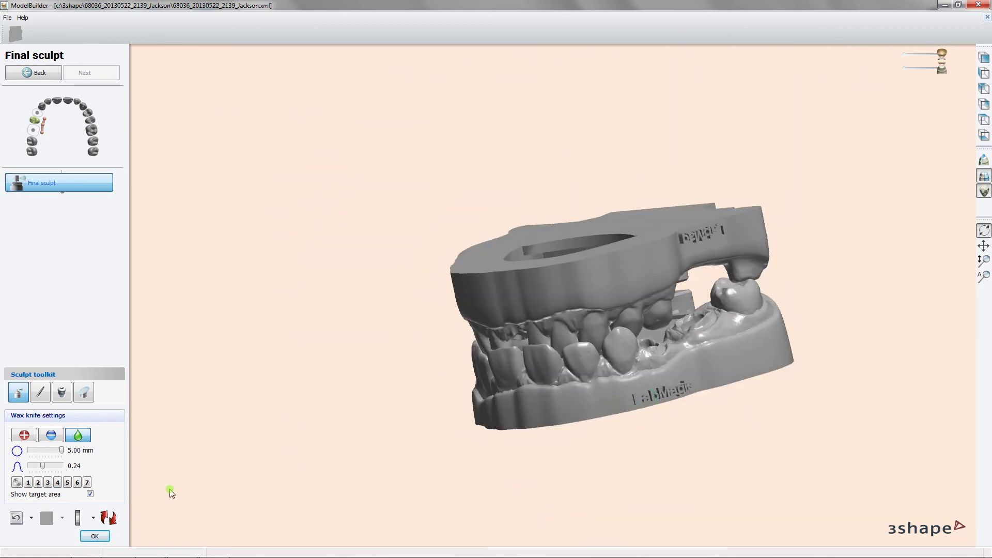
pyautogui.click(93, 535)
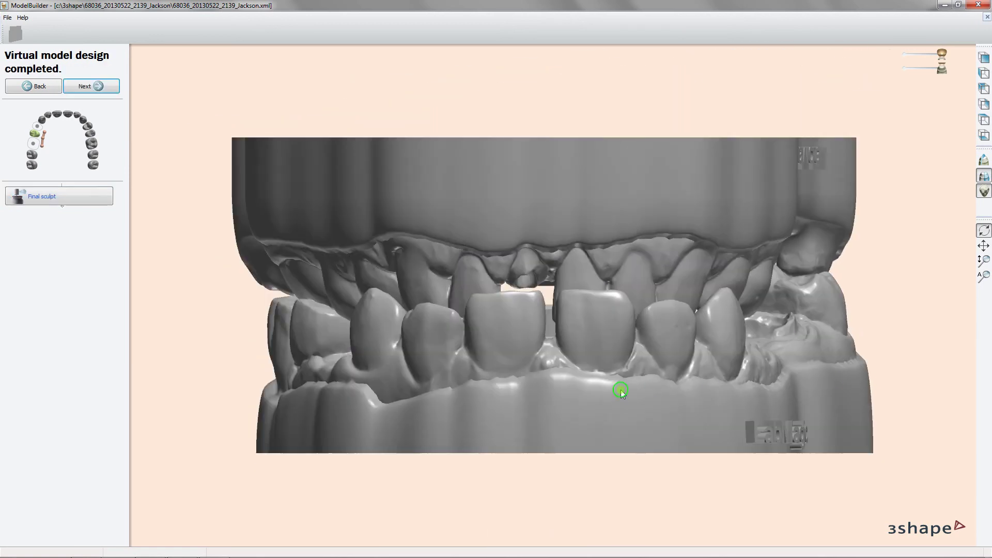
# Check the model from below, then start hollowing and saving all the models
pyautogui.moveTo(620, 392); pyautogui.dragTo(622, 325, button='right')
pyautogui.scroll(-3, 621, 324)
pyautogui.click(119, 86)
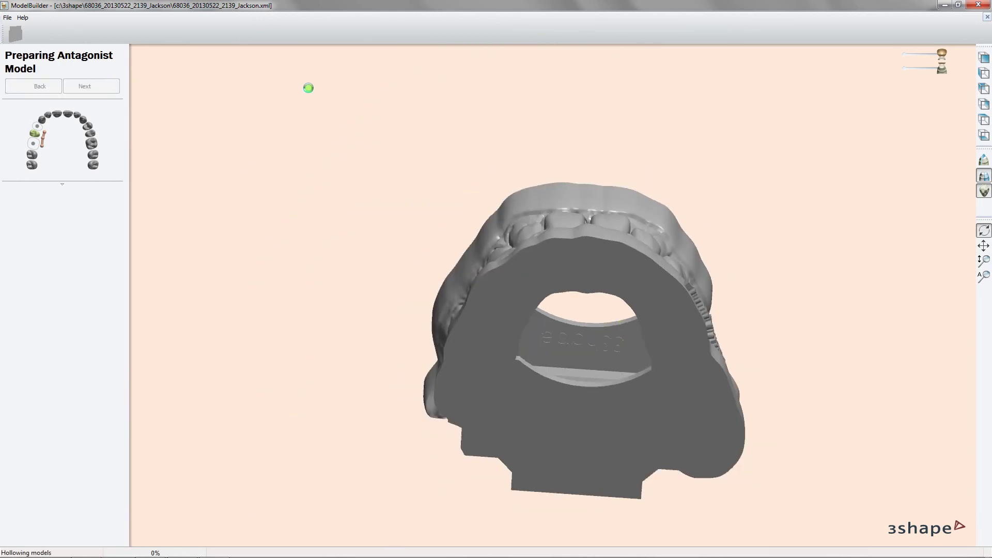